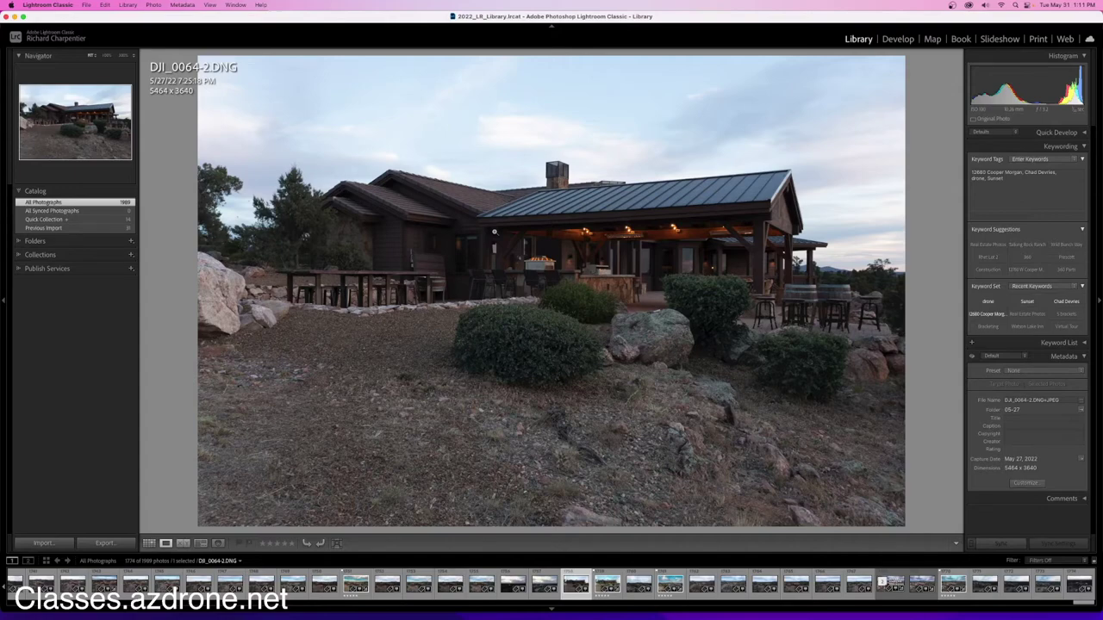
Step: Flip between DJI_0064-2.DNG and its finished JPG, then open the DNG in Develop
{"action": "key", "text": "Right"}
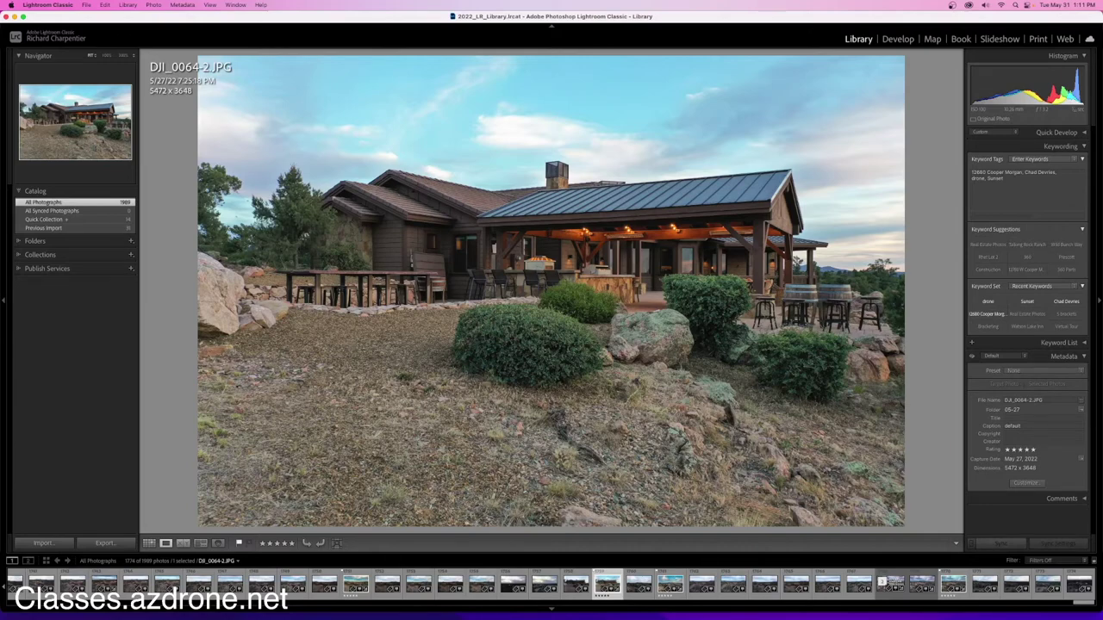
{"action": "key", "text": "Left"}
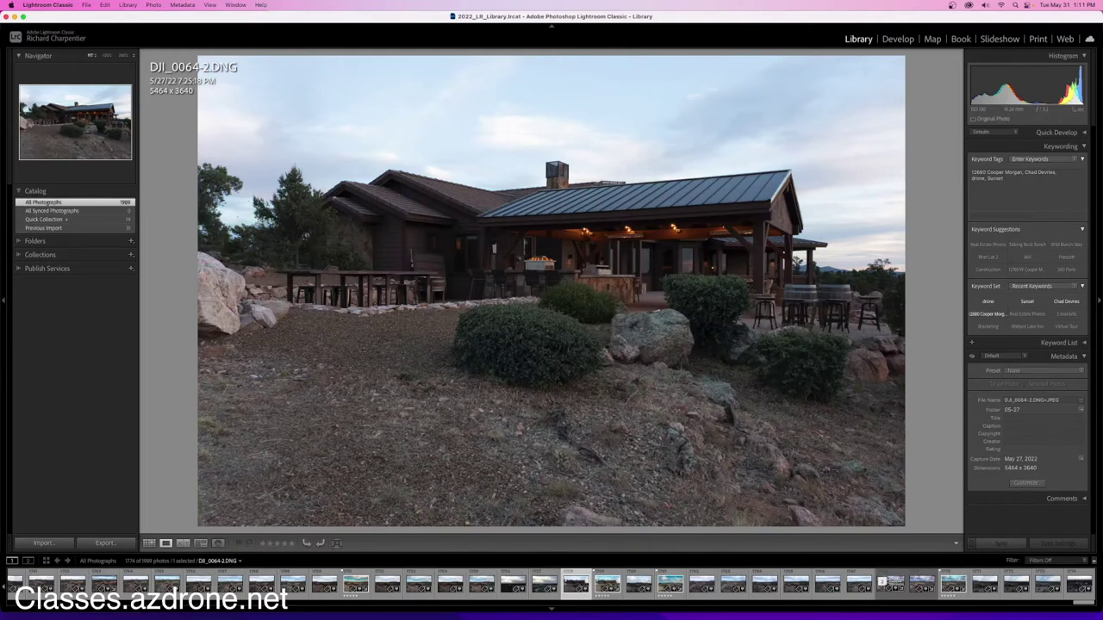
{"action": "key", "text": "Right"}
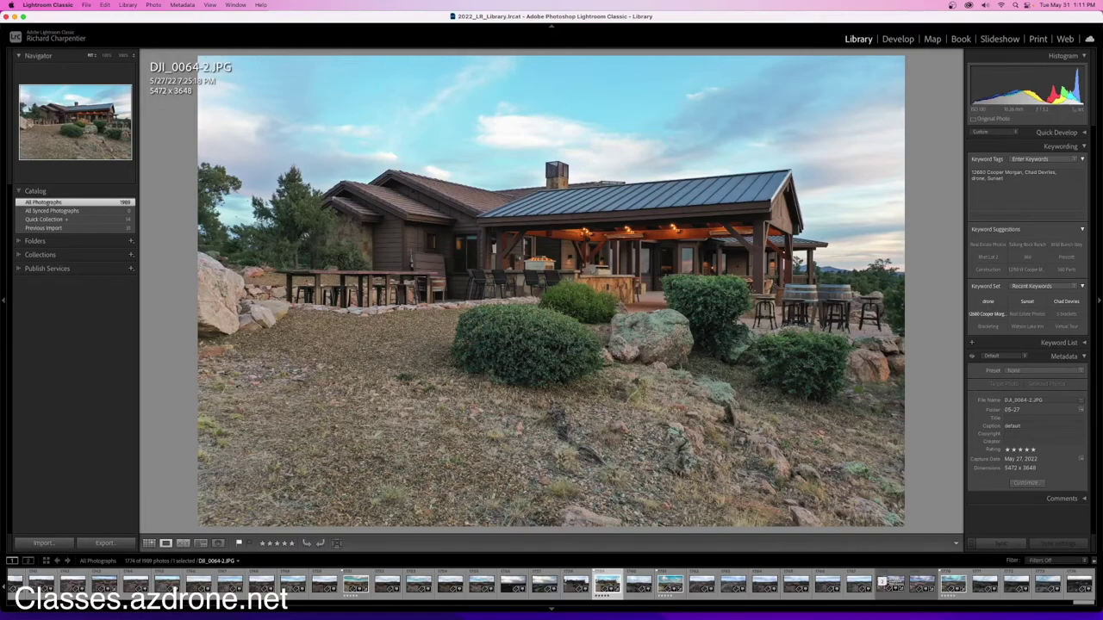
{"action": "key", "text": "Left"}
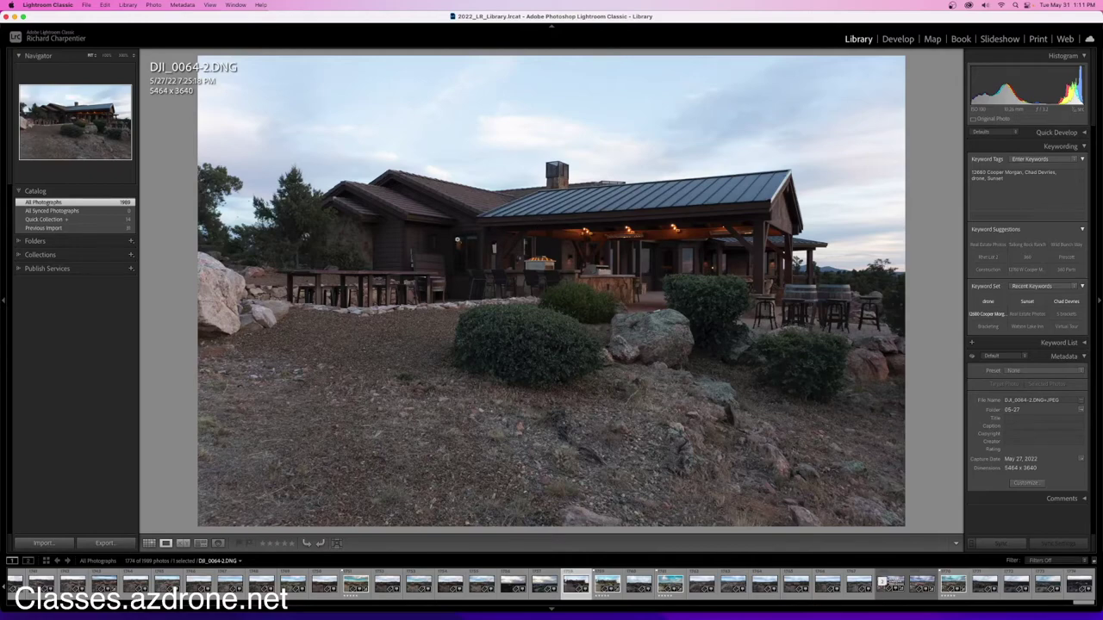
{"action": "key", "text": "d"}
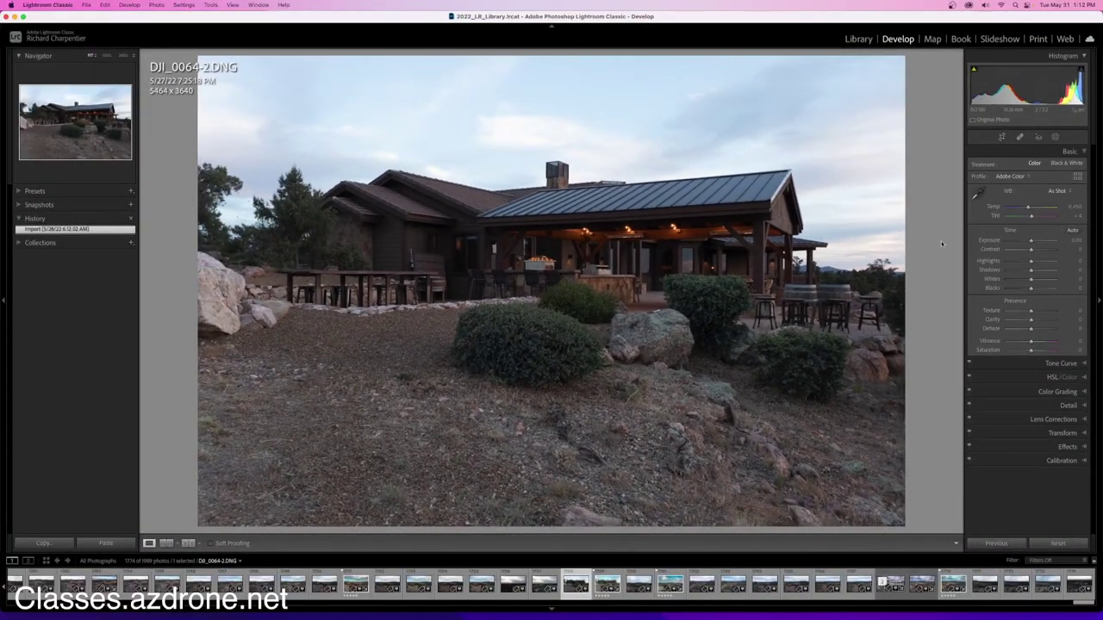
Step: Compare the Adobe Landscape and Adobe Color profiles, settling on Adobe Landscape
{"action": "left_click", "coordinate": [1027, 178]}
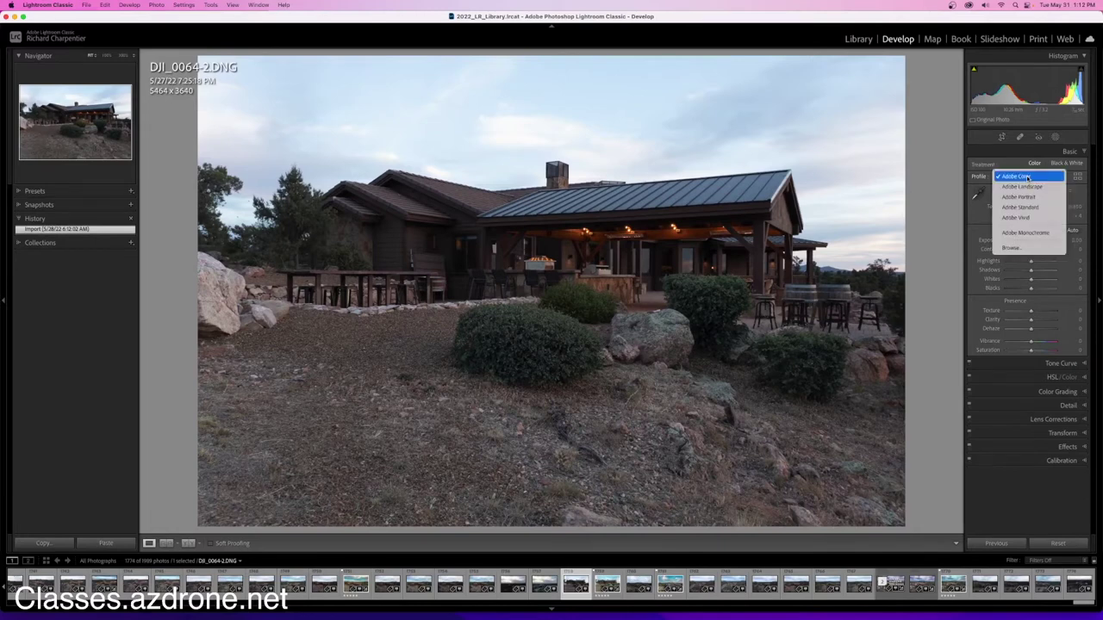
{"action": "left_click", "coordinate": [1021, 187]}
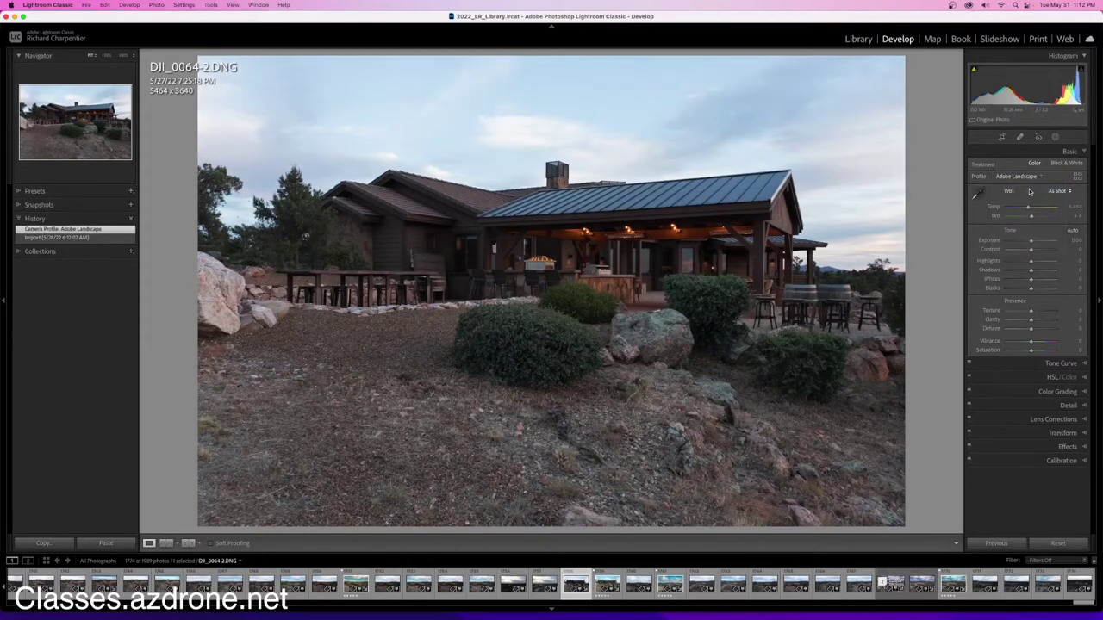
{"action": "left_click", "coordinate": [1034, 178]}
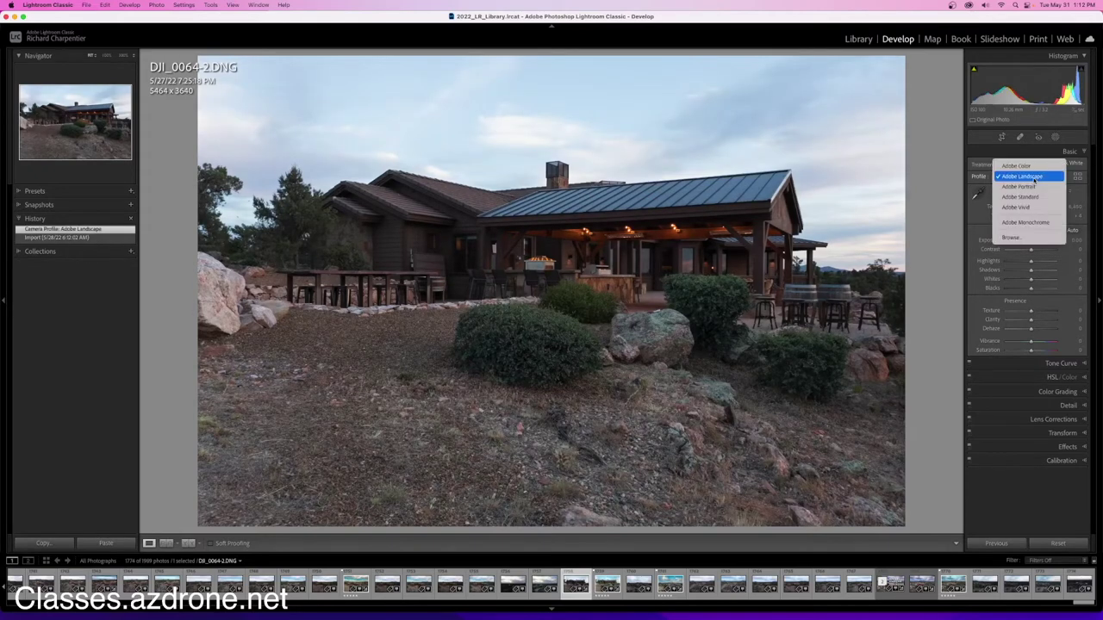
{"action": "left_click", "coordinate": [1021, 165]}
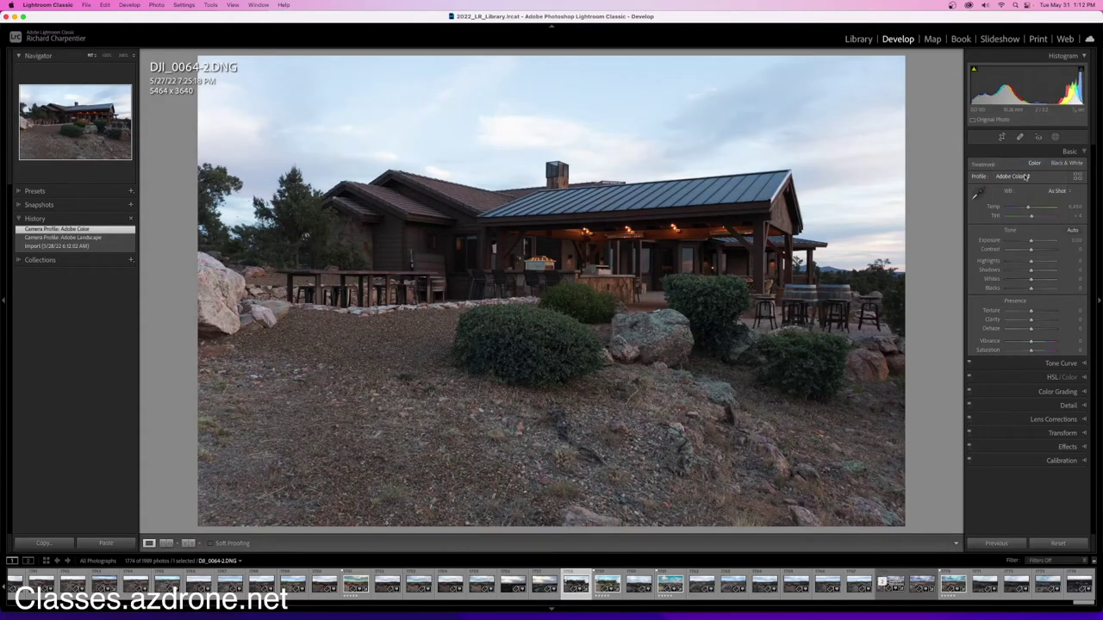
{"action": "left_click", "coordinate": [1025, 177]}
{"action": "left_click", "coordinate": [1019, 188]}
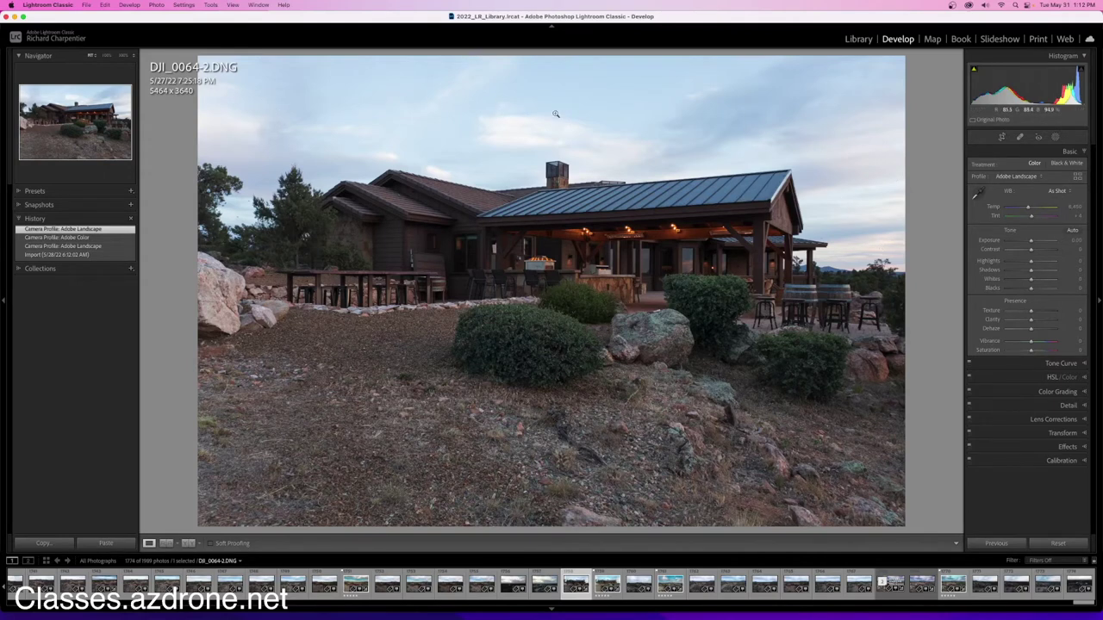
Step: Drop Highlights to -100, ease back to -90, and check the patio lights zoomed in
{"action": "left_click", "coordinate": [1013, 263]}
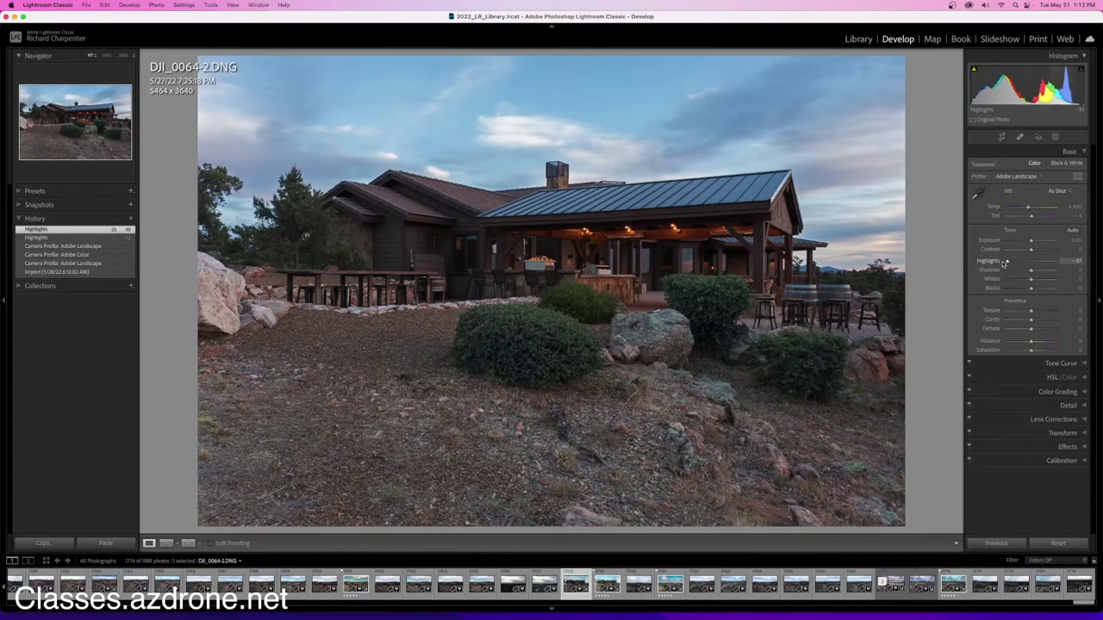
{"action": "double_click", "coordinate": [992, 263]}
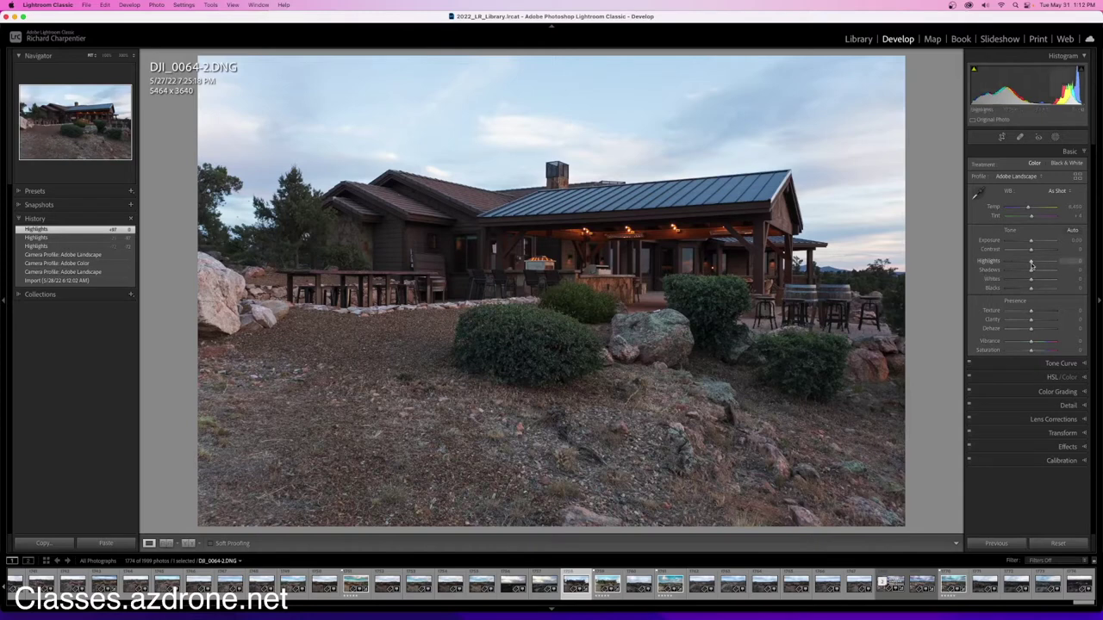
{"action": "left_click_drag", "start_coordinate": [1006, 262], "coordinate": [995, 266]}
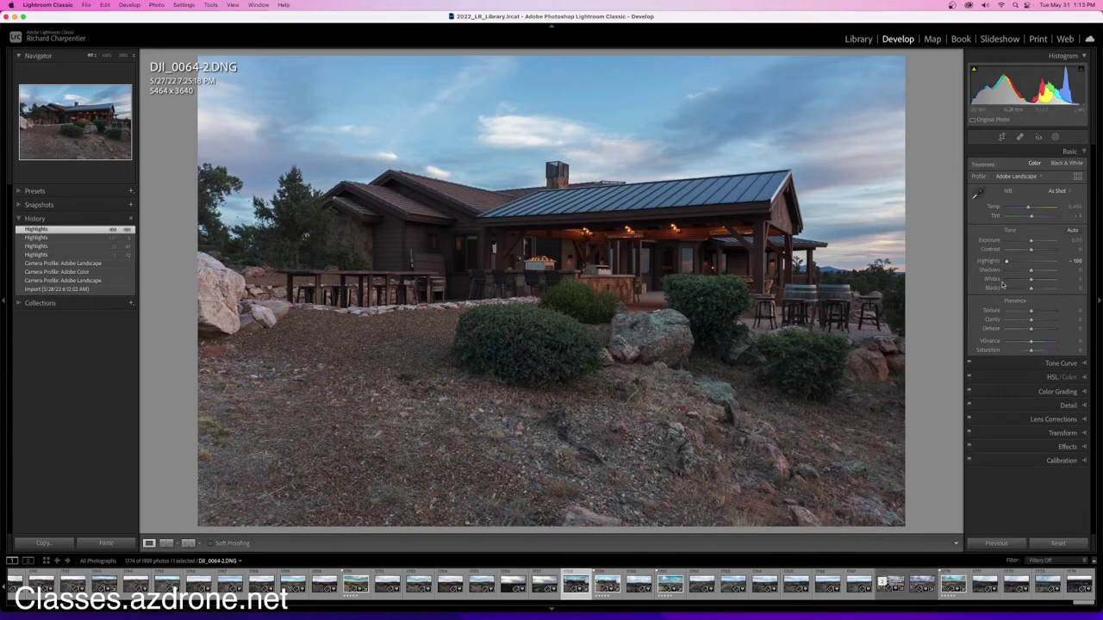
{"action": "left_click_drag", "start_coordinate": [1006, 263], "coordinate": [1009, 263]}
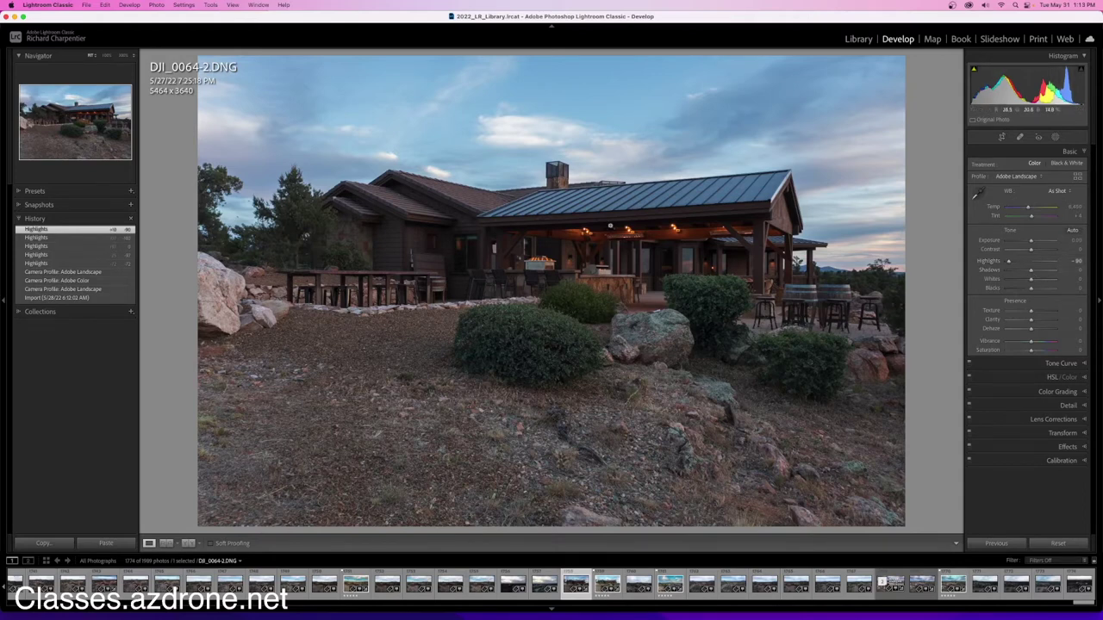
{"action": "left_click", "coordinate": [611, 226]}
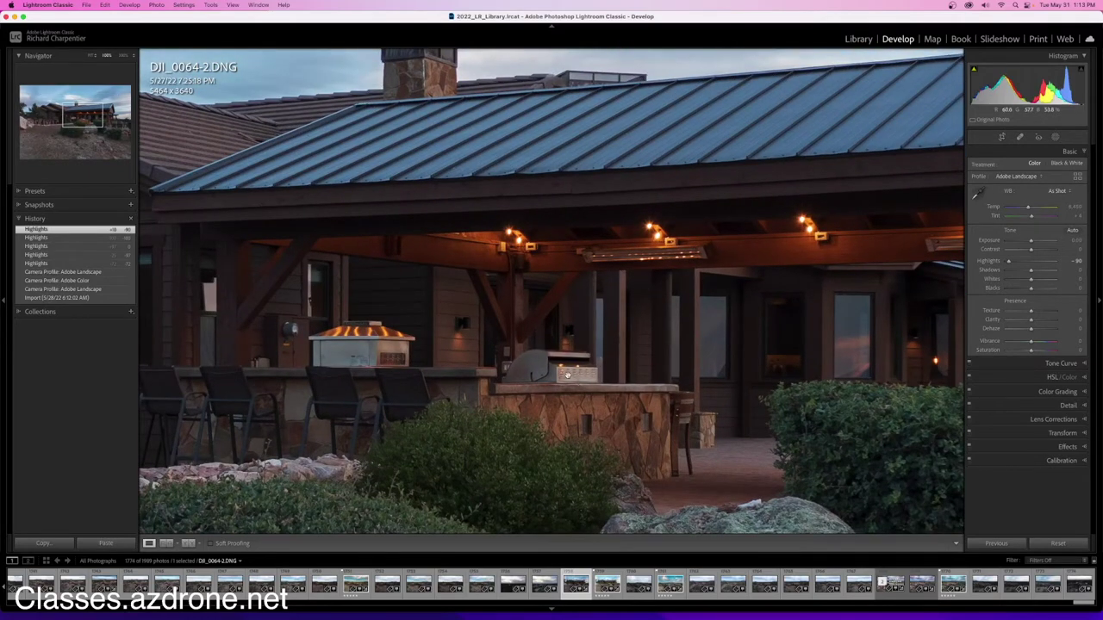
{"action": "left_click", "coordinate": [582, 393]}
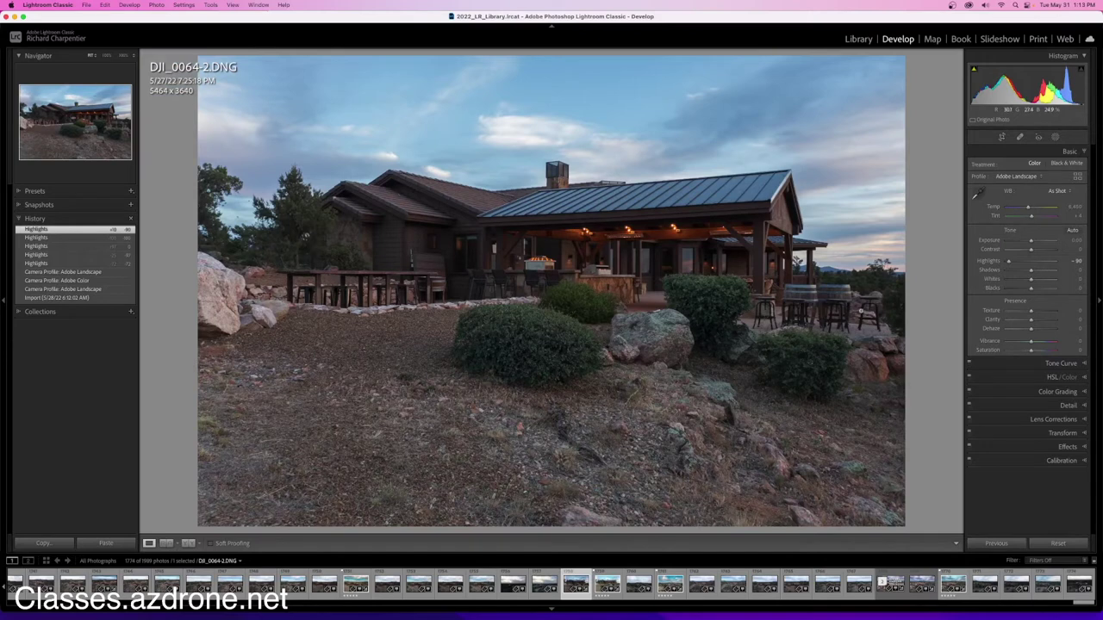
Step: Set Shadows +60, Whites +27 and Blacks -10, checking the patio lights at 100%
{"action": "left_click", "coordinate": [1045, 272]}
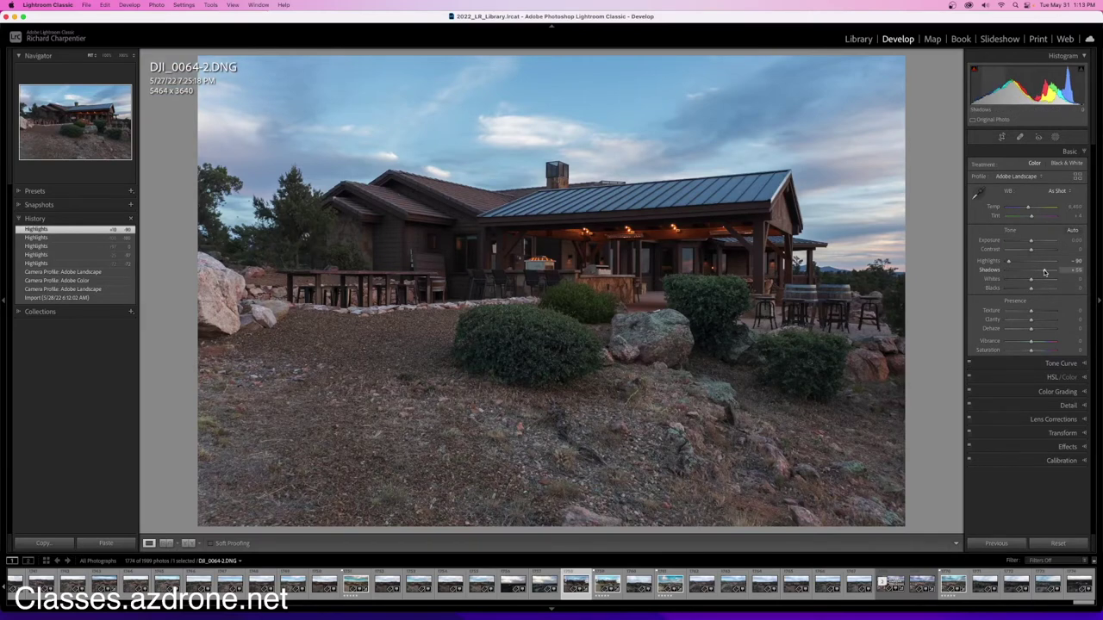
{"action": "scroll", "coordinate": [1044, 272], "scroll_direction": "up", "scroll_amount": 2}
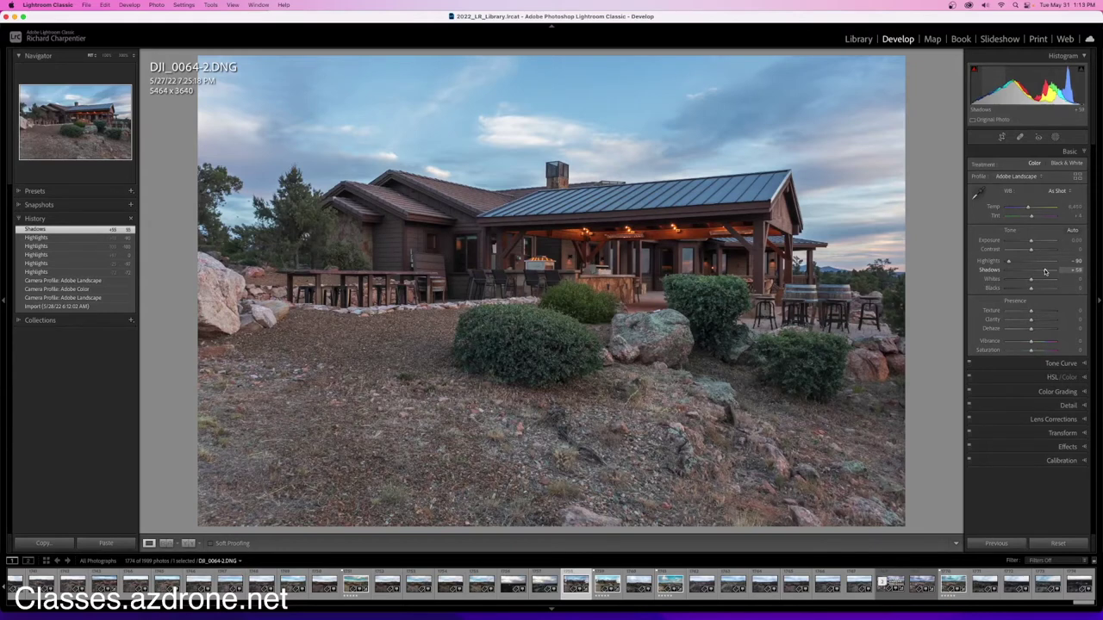
{"action": "scroll", "coordinate": [1045, 272], "scroll_direction": "up", "scroll_amount": 5}
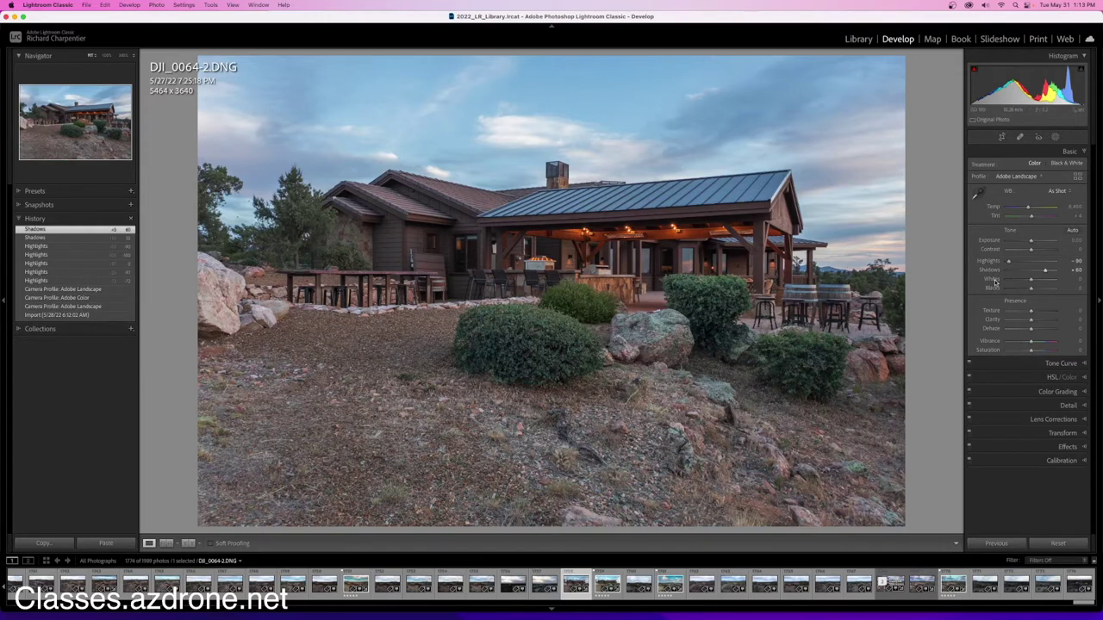
{"action": "left_click_drag", "start_coordinate": [995, 282], "coordinate": [992, 290]}
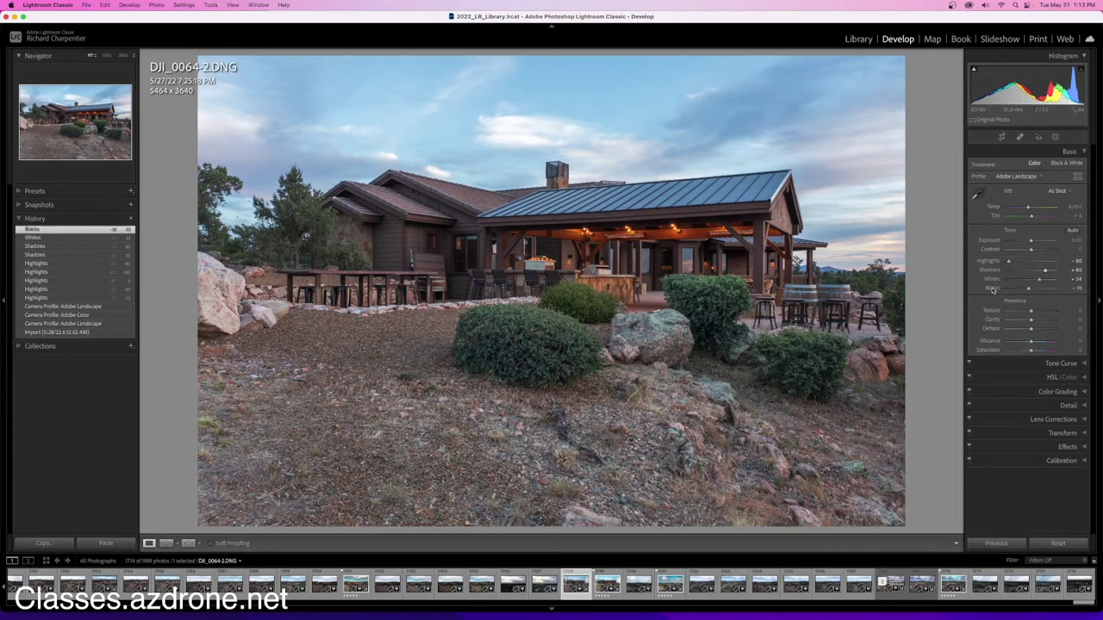
{"action": "left_click_drag", "start_coordinate": [1040, 281], "coordinate": [1038, 282]}
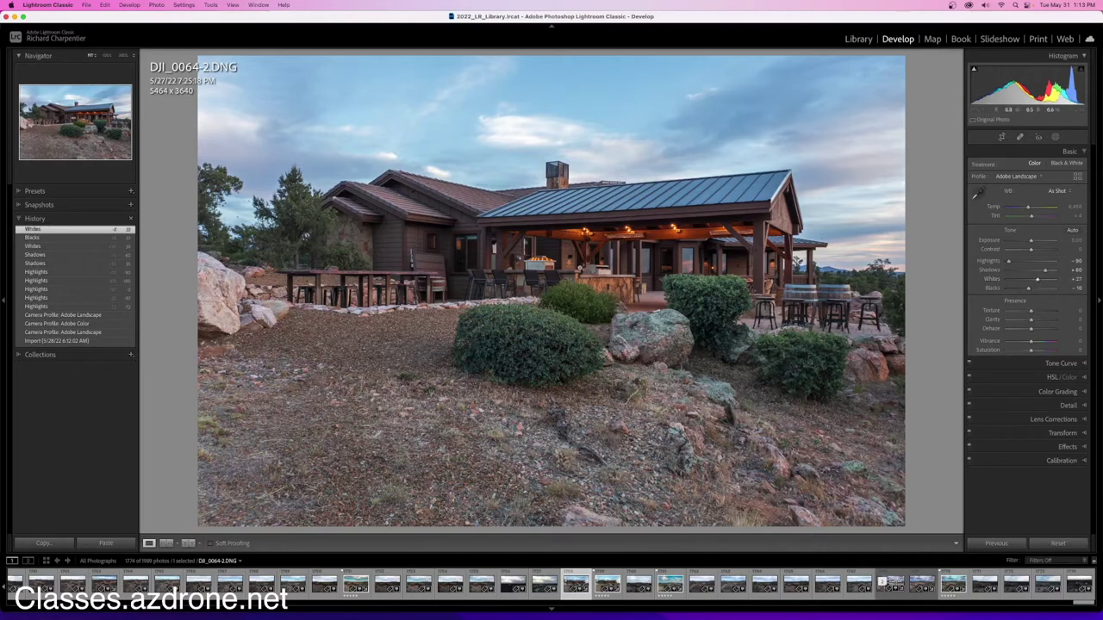
{"action": "left_click", "coordinate": [589, 234]}
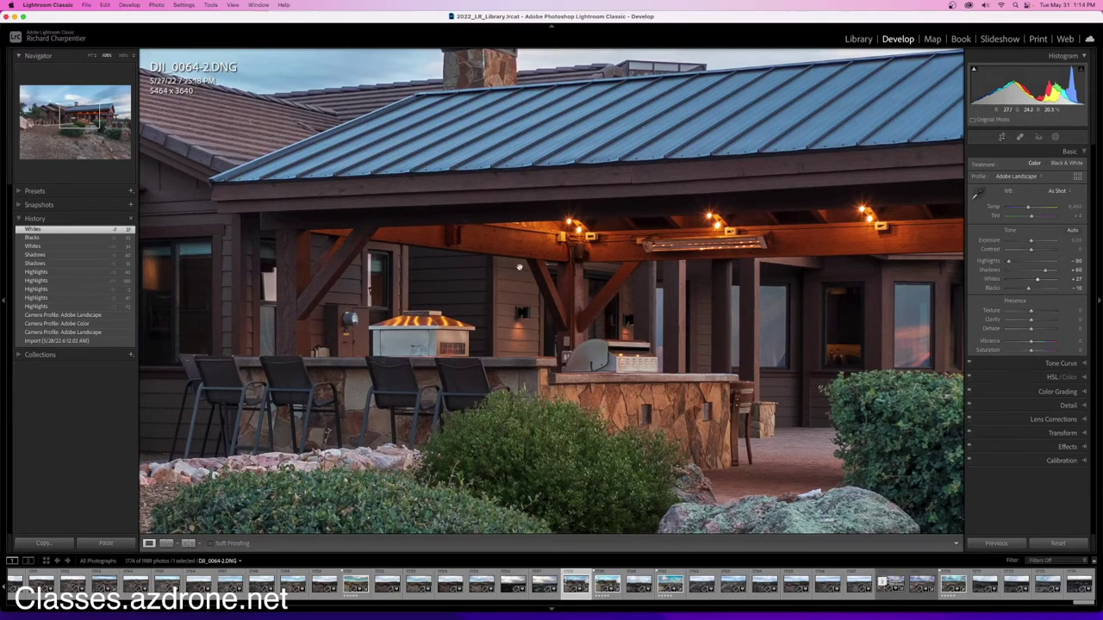
{"action": "left_click", "coordinate": [685, 293]}
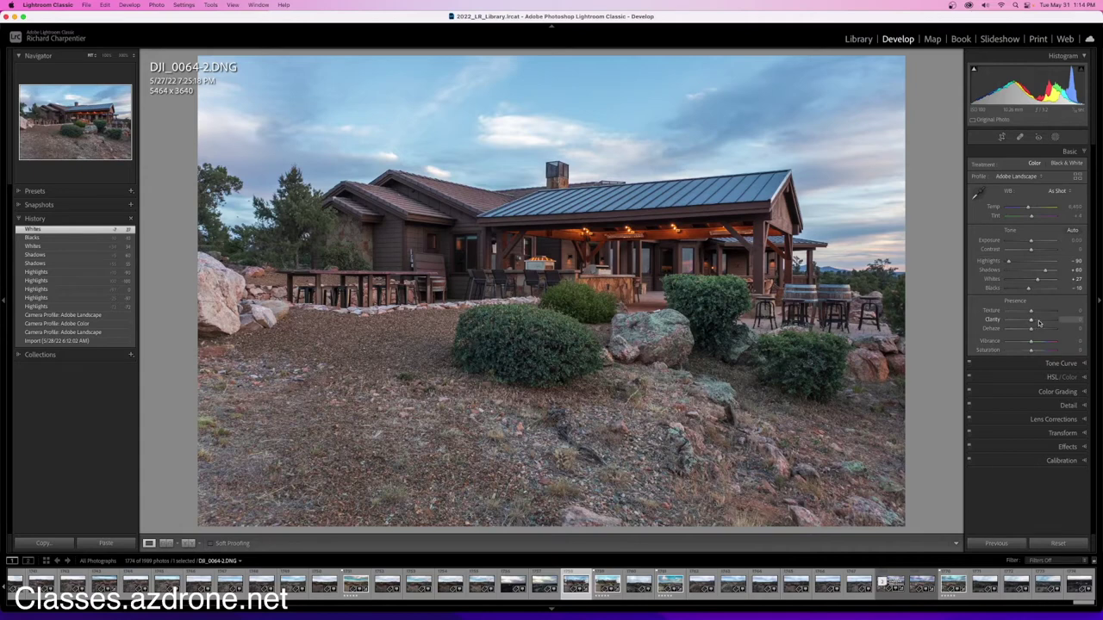
Step: Add +10 clarity and inspect the result zoomed in
{"action": "left_click_drag", "start_coordinate": [1038, 323], "coordinate": [1034, 323]}
{"action": "left_click", "coordinate": [731, 237]}
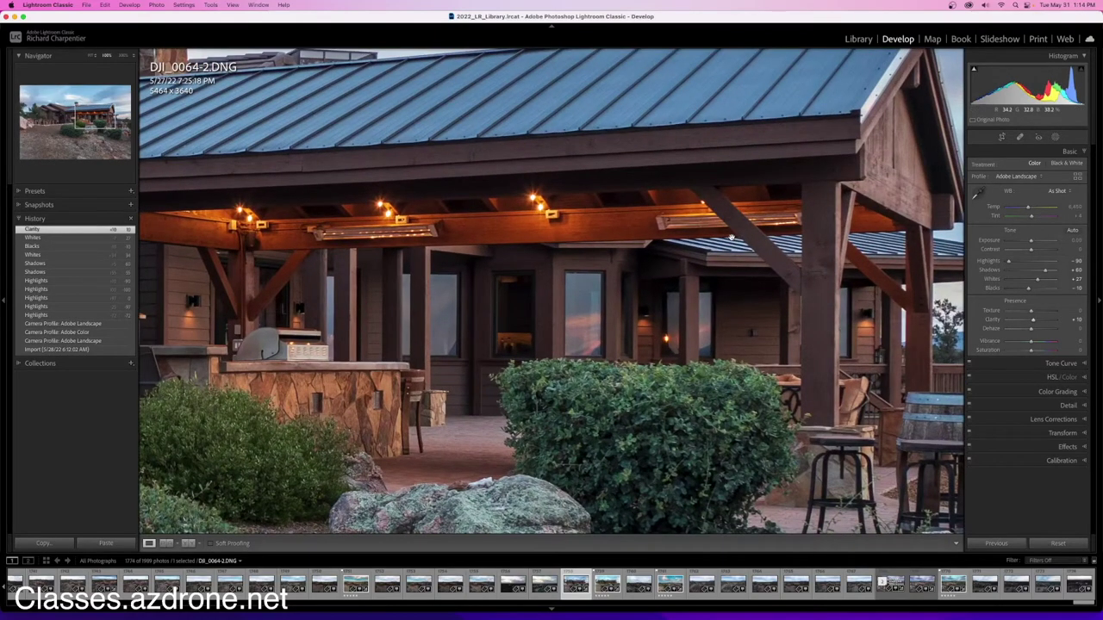
{"action": "left_click", "coordinate": [592, 226]}
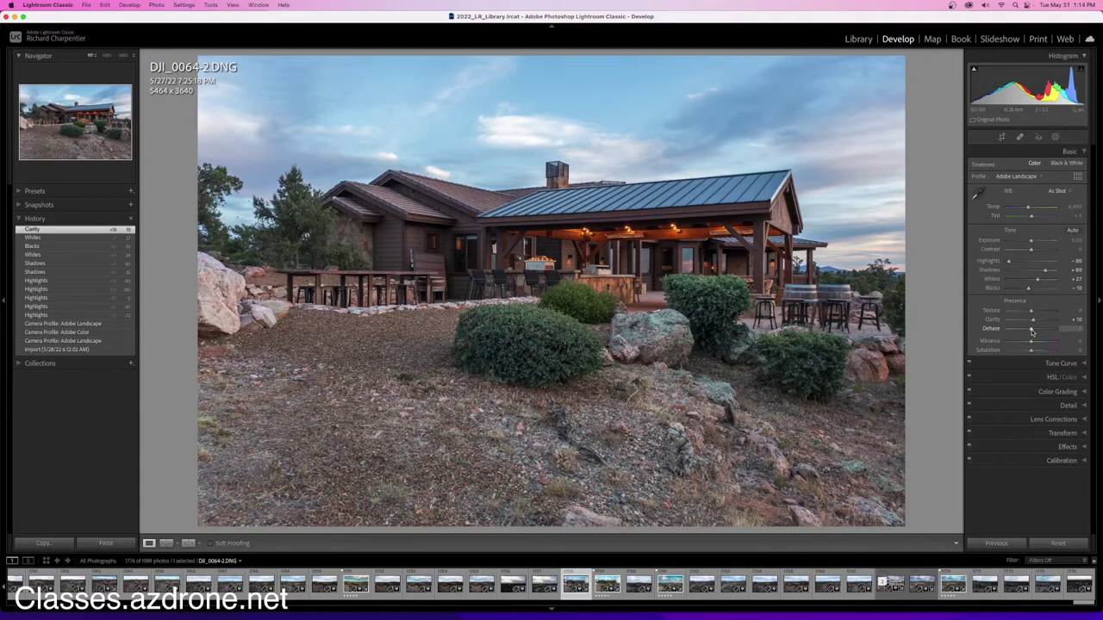
Step: Try dehaze but reset it to 0, then set Vibrance to +10
{"action": "left_click_drag", "start_coordinate": [1031, 332], "coordinate": [1035, 332]}
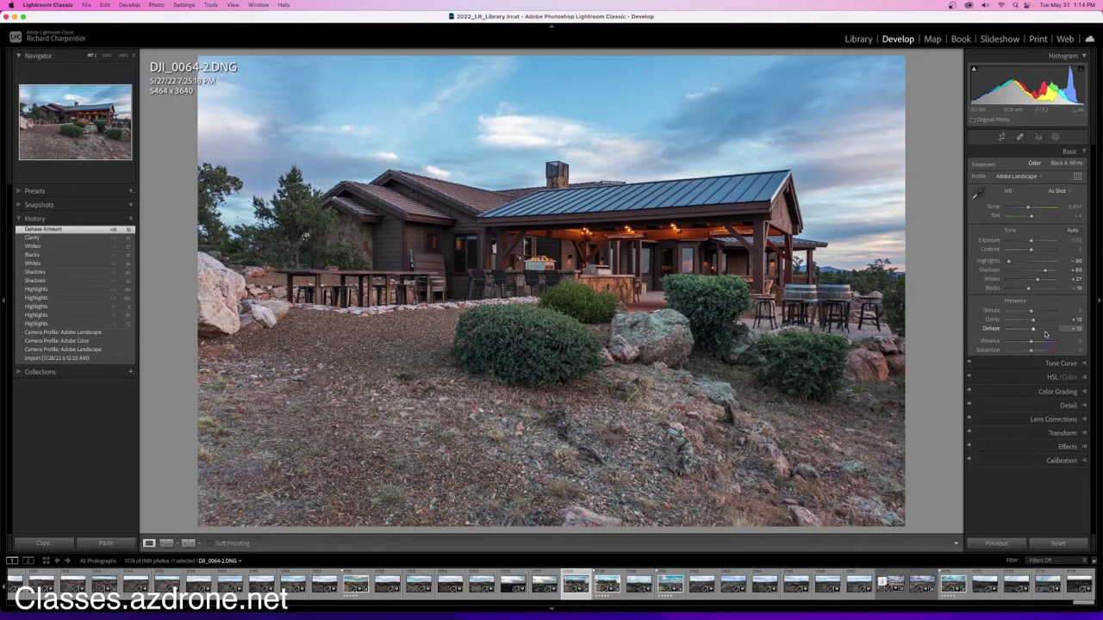
{"action": "double_click", "coordinate": [995, 331]}
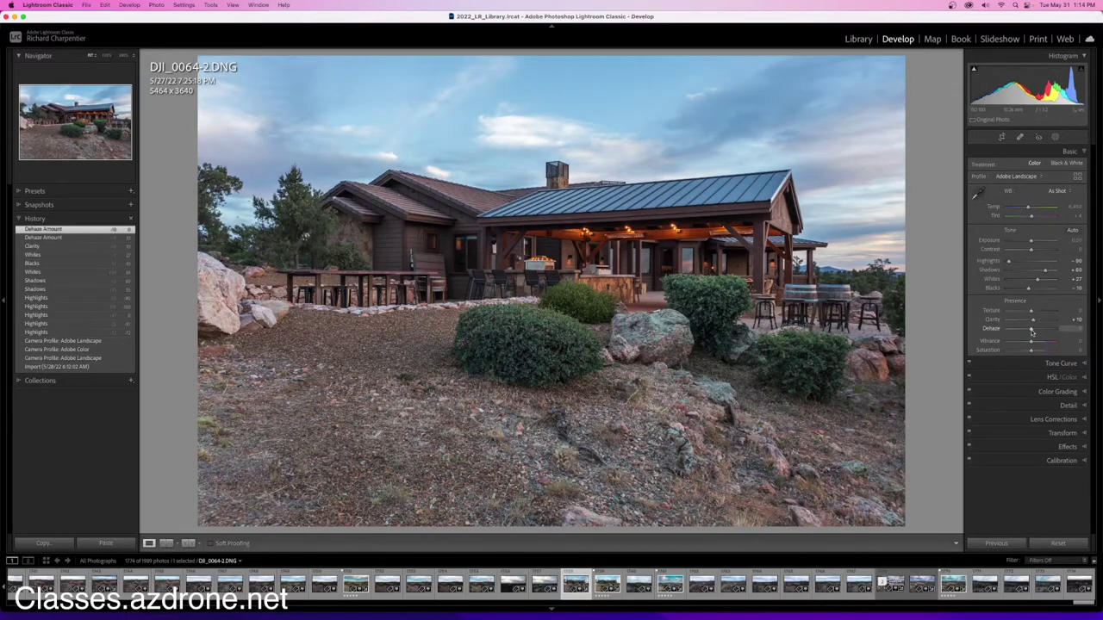
{"action": "left_click_drag", "start_coordinate": [1031, 331], "coordinate": [1034, 331]}
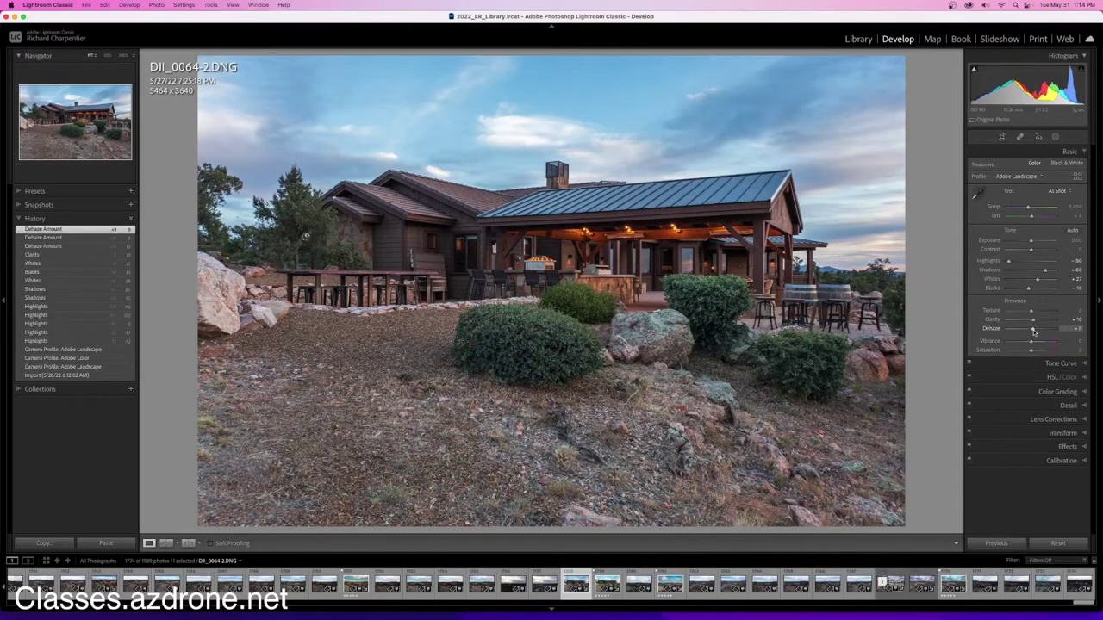
{"action": "double_click", "coordinate": [995, 332]}
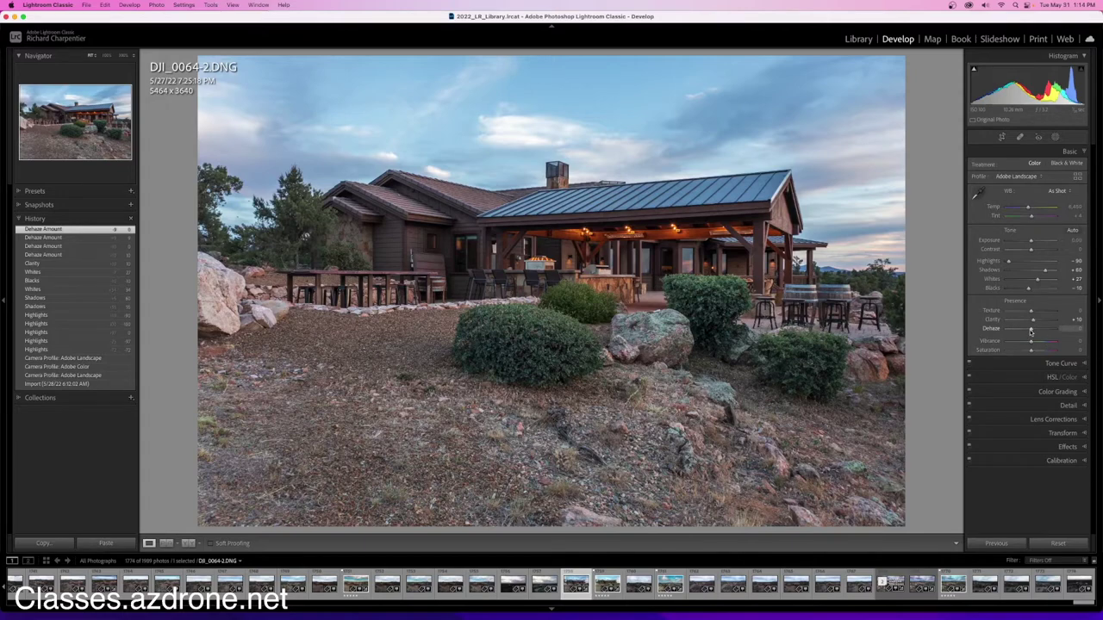
{"action": "left_click_drag", "start_coordinate": [1032, 342], "coordinate": [1034, 344]}
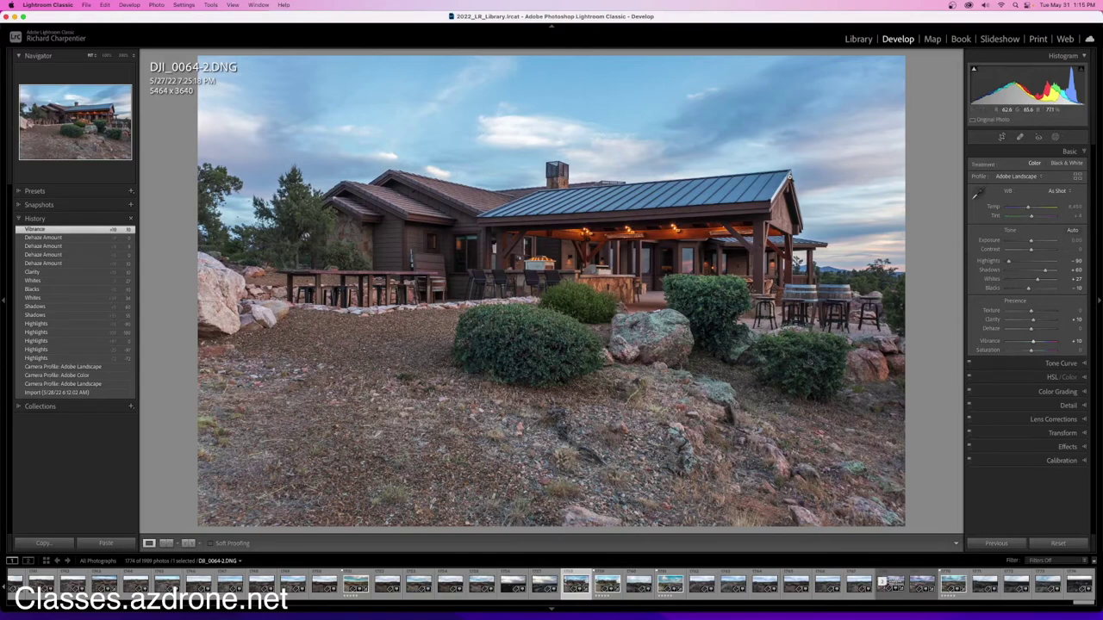
{"action": "left_click", "coordinate": [1055, 137]}
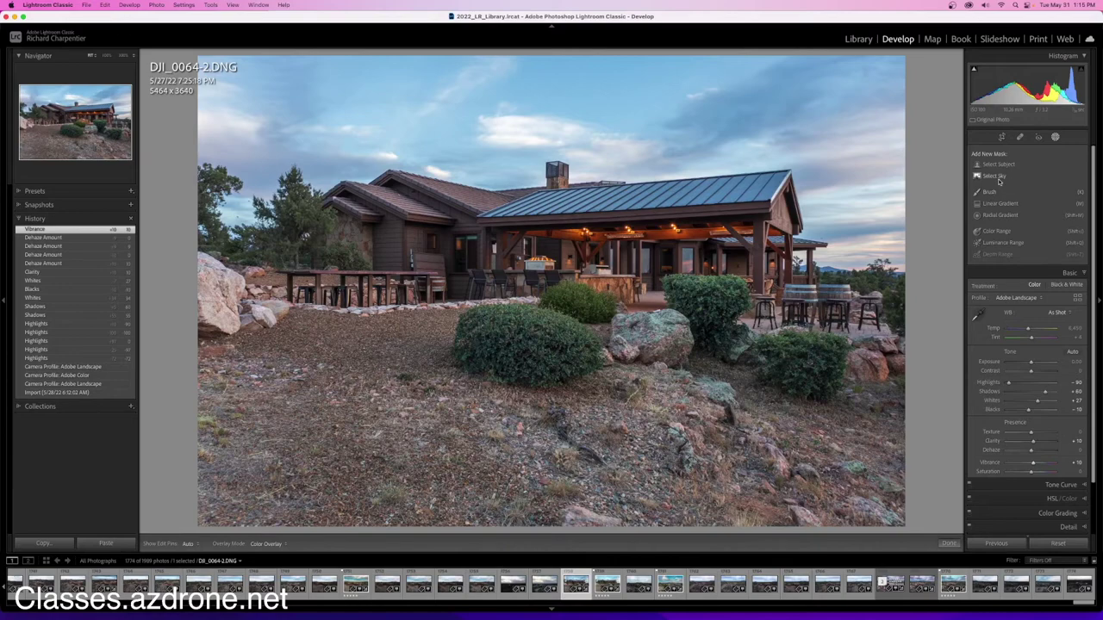
Step: Generate a Select Sky mask, creating Mask 1 with Sky 1
{"action": "left_click", "coordinate": [995, 176]}
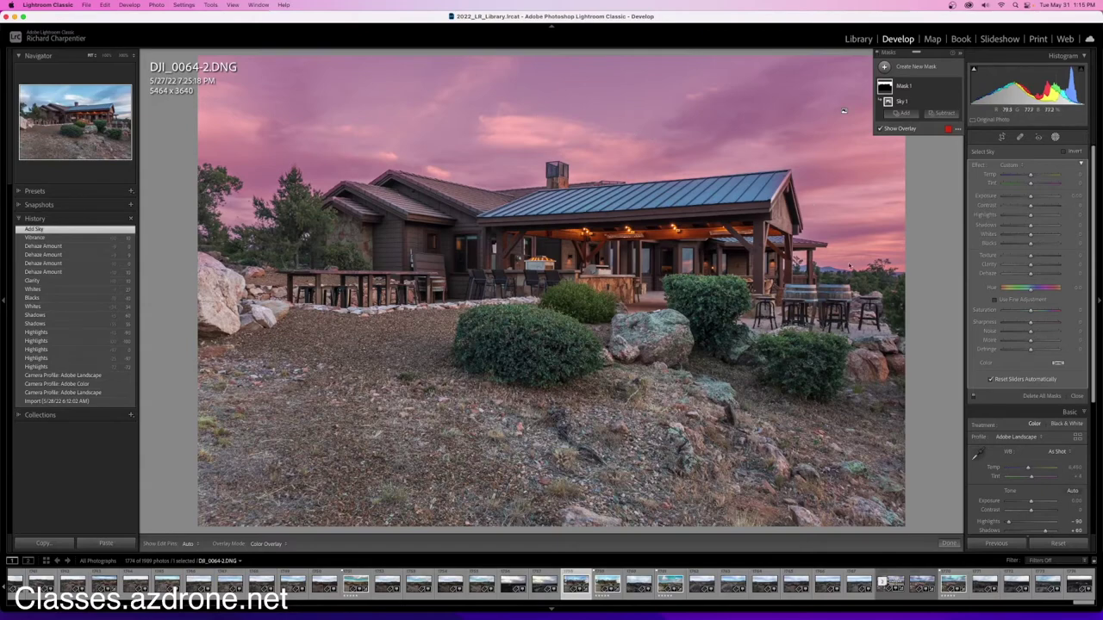
Step: Give the sky mask about +11 dehaze and lower its highlights to about -79
{"action": "key", "text": "ctrl"}
{"action": "key", "text": "ctrl"}
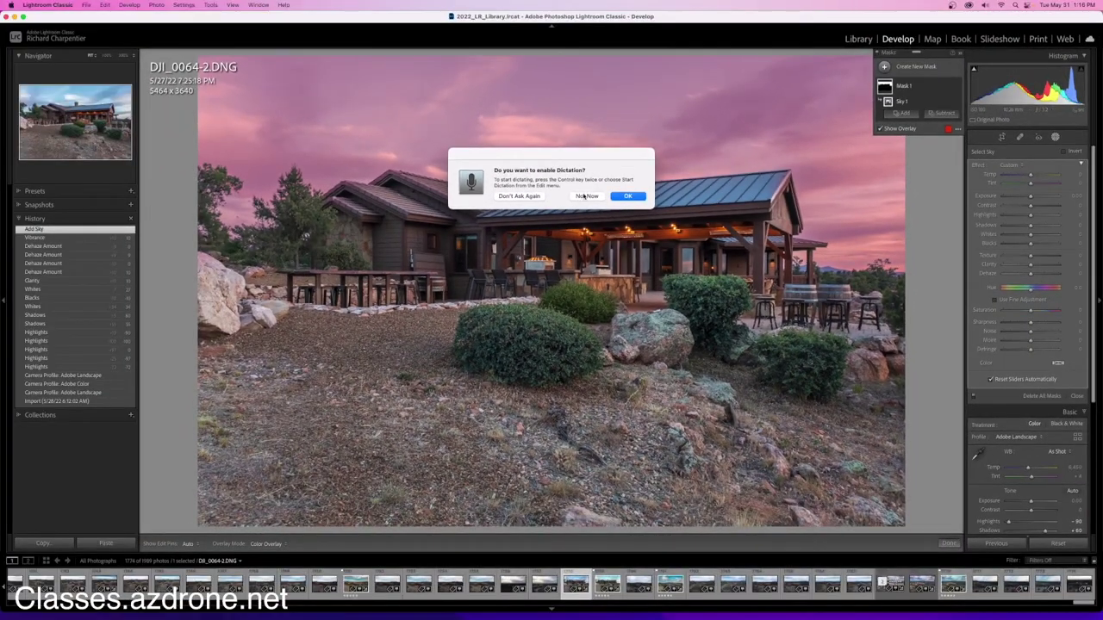
{"action": "left_click", "coordinate": [586, 197]}
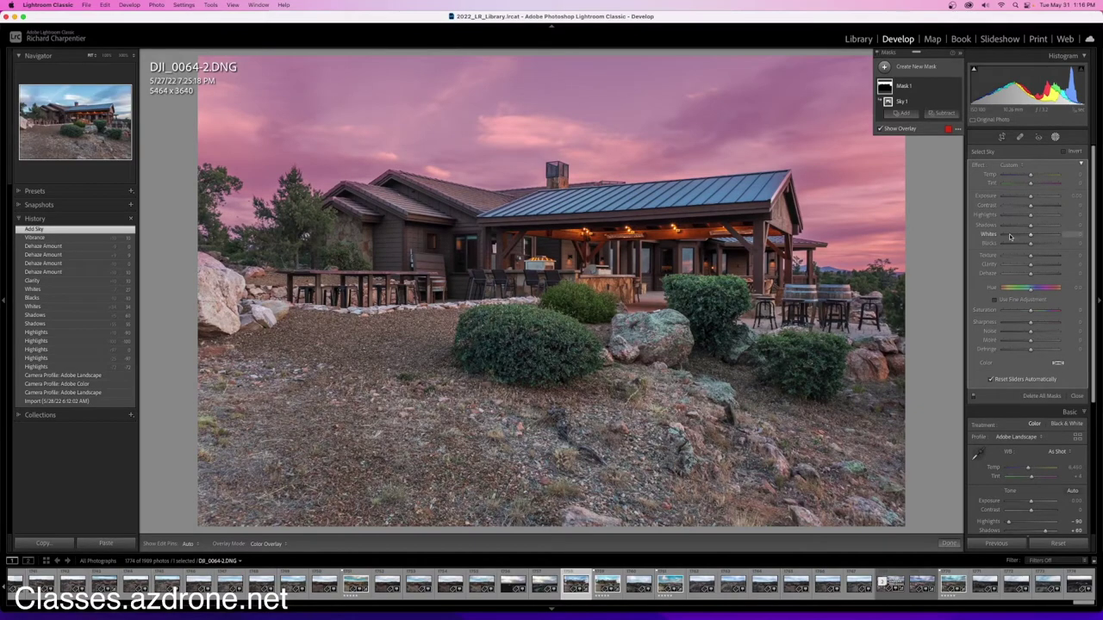
{"action": "left_click", "coordinate": [1037, 275]}
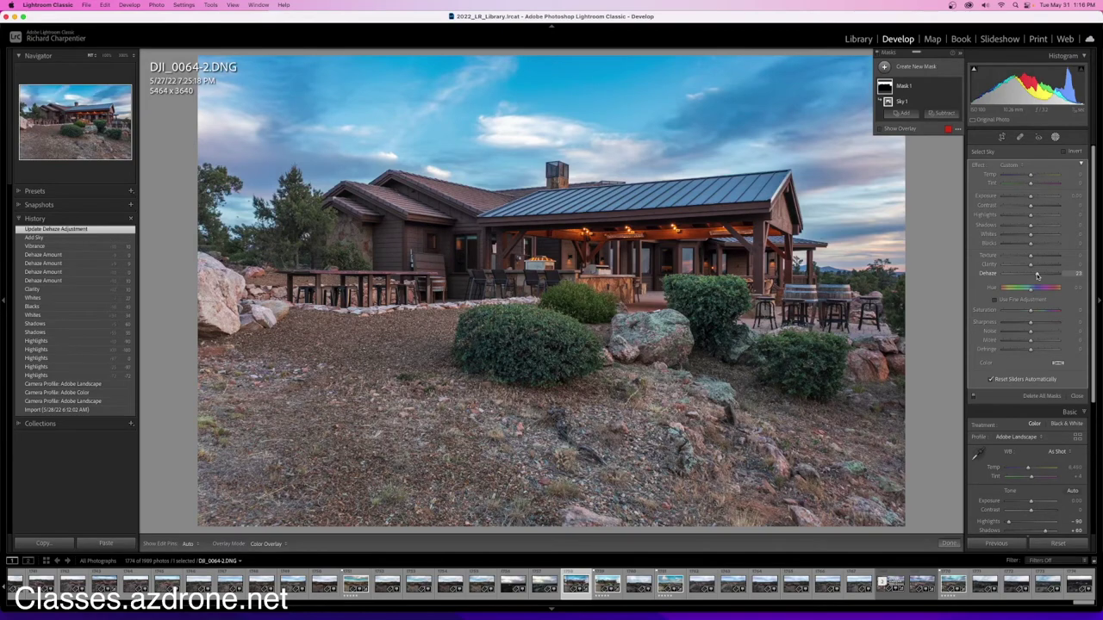
{"action": "left_click_drag", "start_coordinate": [1037, 275], "coordinate": [1033, 275]}
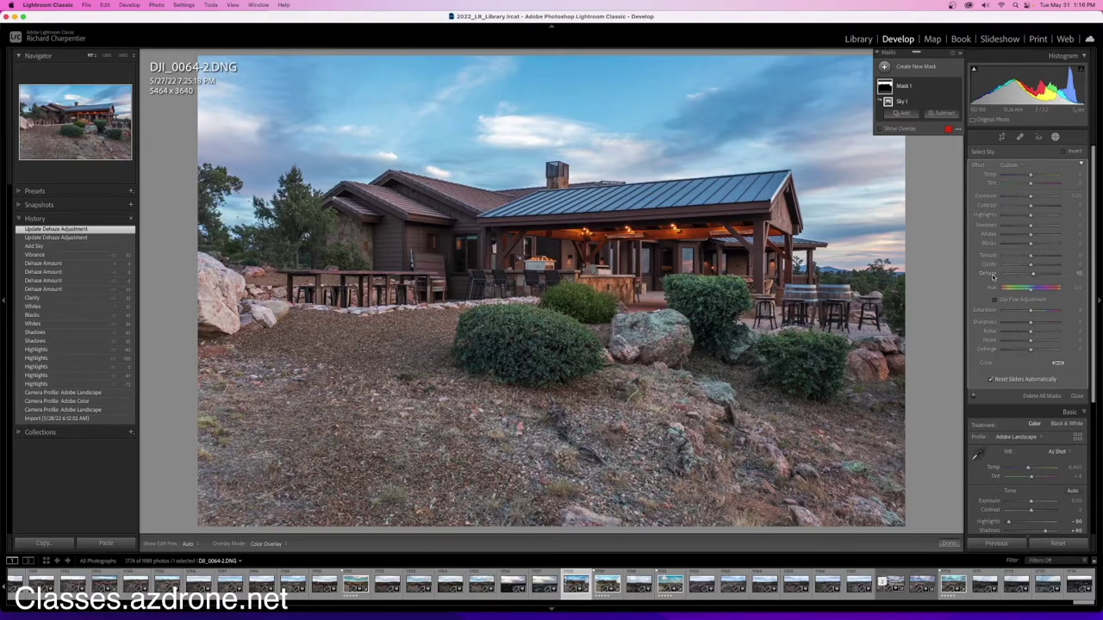
{"action": "left_click", "coordinate": [992, 276]}
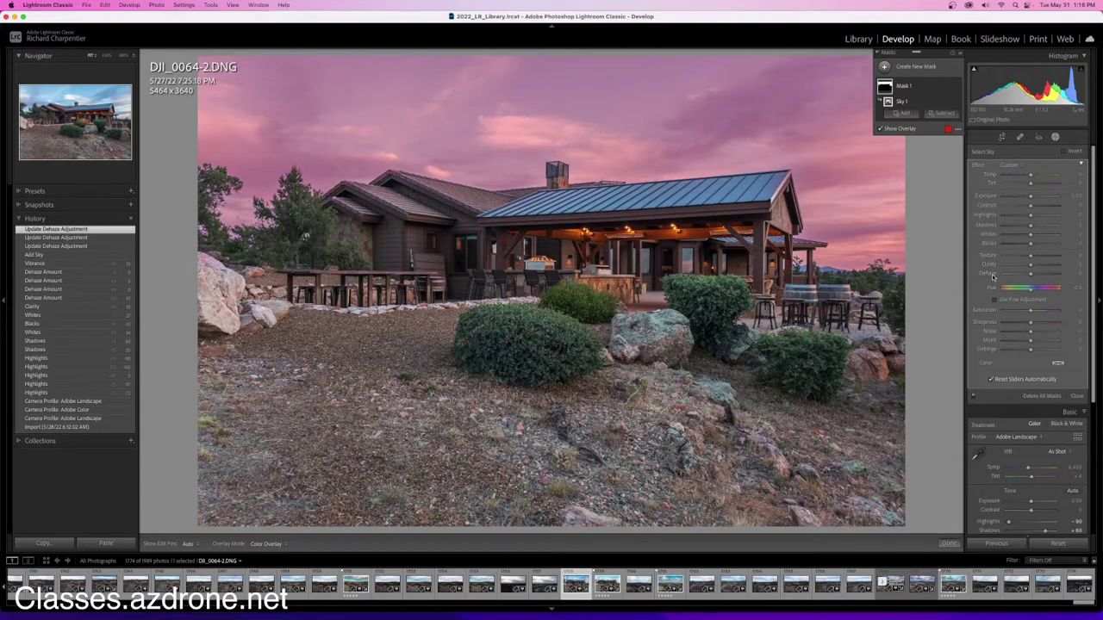
{"action": "left_click_drag", "start_coordinate": [1030, 274], "coordinate": [1033, 274]}
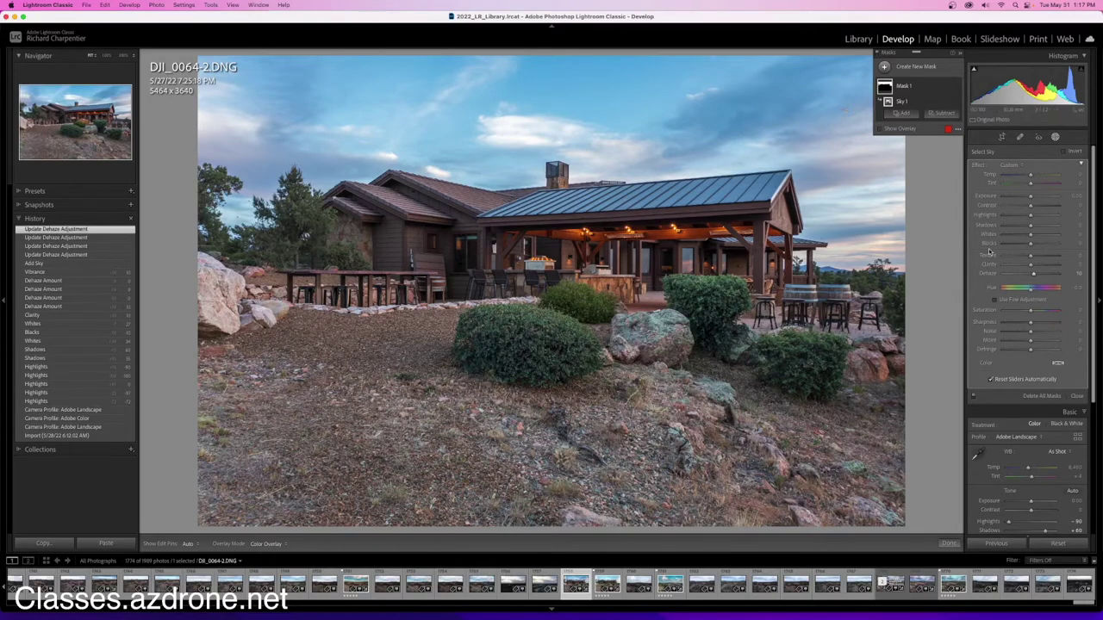
{"action": "left_click_drag", "start_coordinate": [1030, 217], "coordinate": [1000, 217]}
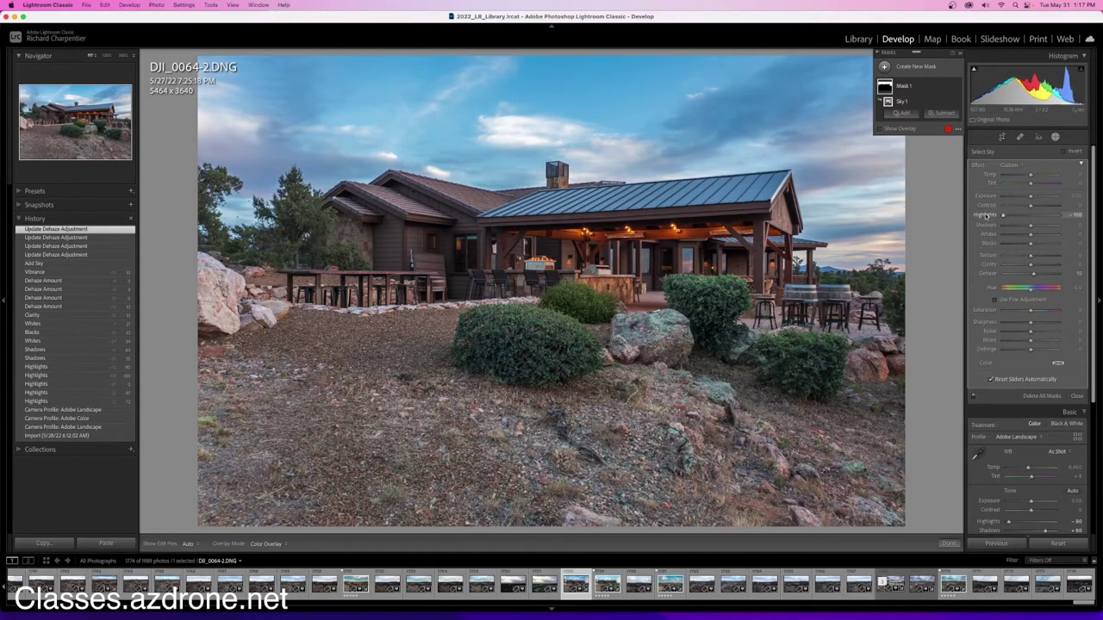
{"action": "mouse_move", "coordinate": [1002, 216]}
{"action": "left_mouse_down"}
{"action": "mouse_move", "coordinate": [1036, 217]}
{"action": "mouse_move", "coordinate": [982, 218]}
{"action": "left_mouse_up"}
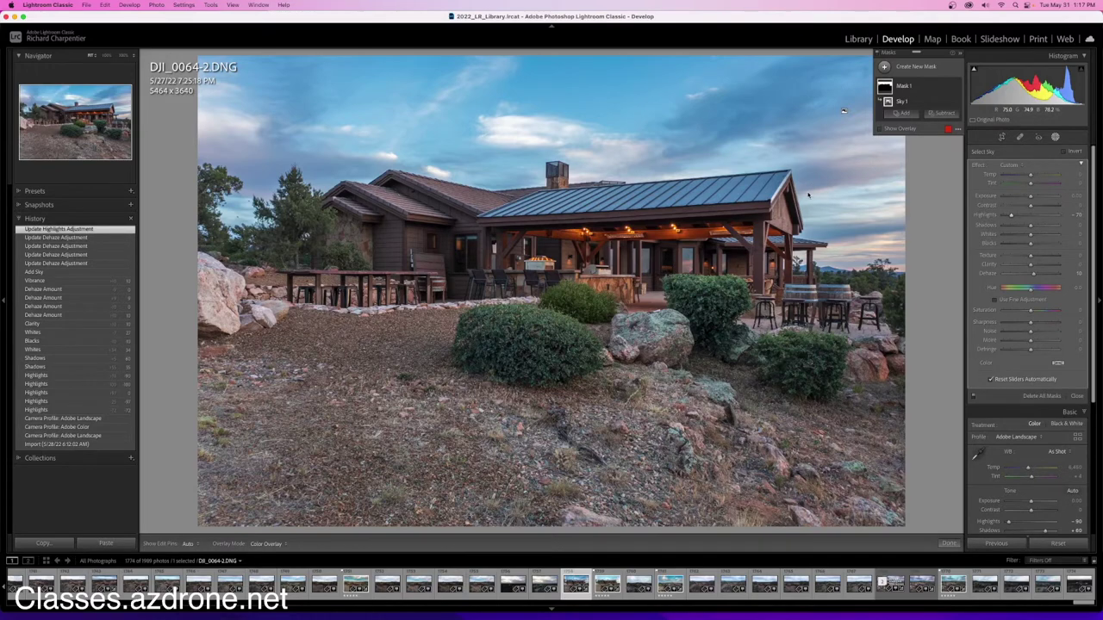
Step: Drag a linear gradient up from the bottom edge and set its exposure to about -0.81
{"action": "left_click", "coordinate": [916, 68]}
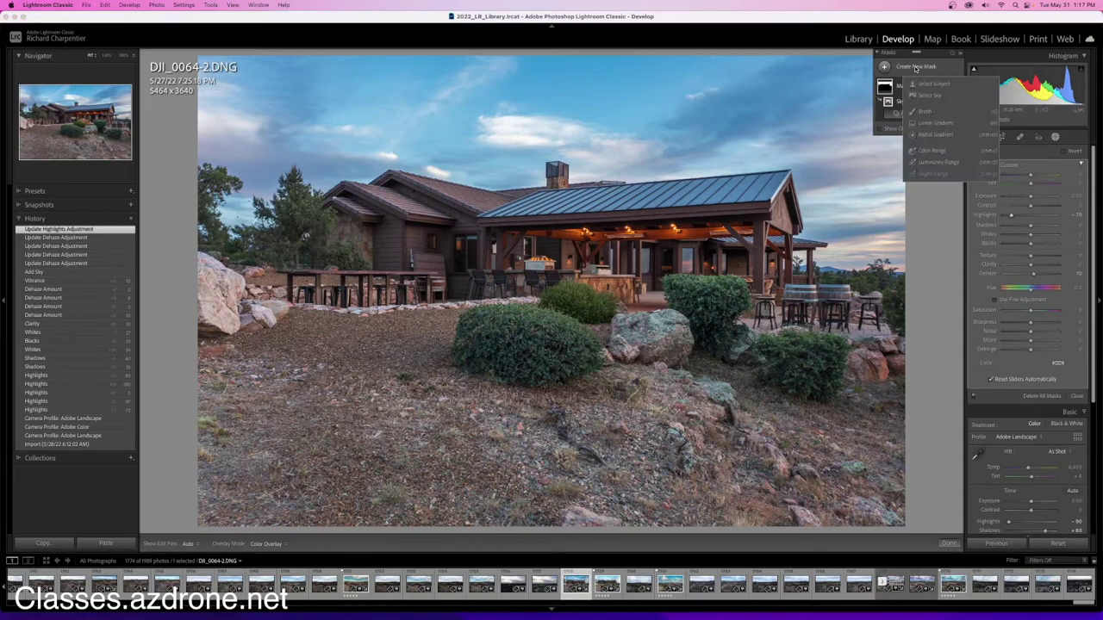
{"action": "left_click", "coordinate": [928, 126]}
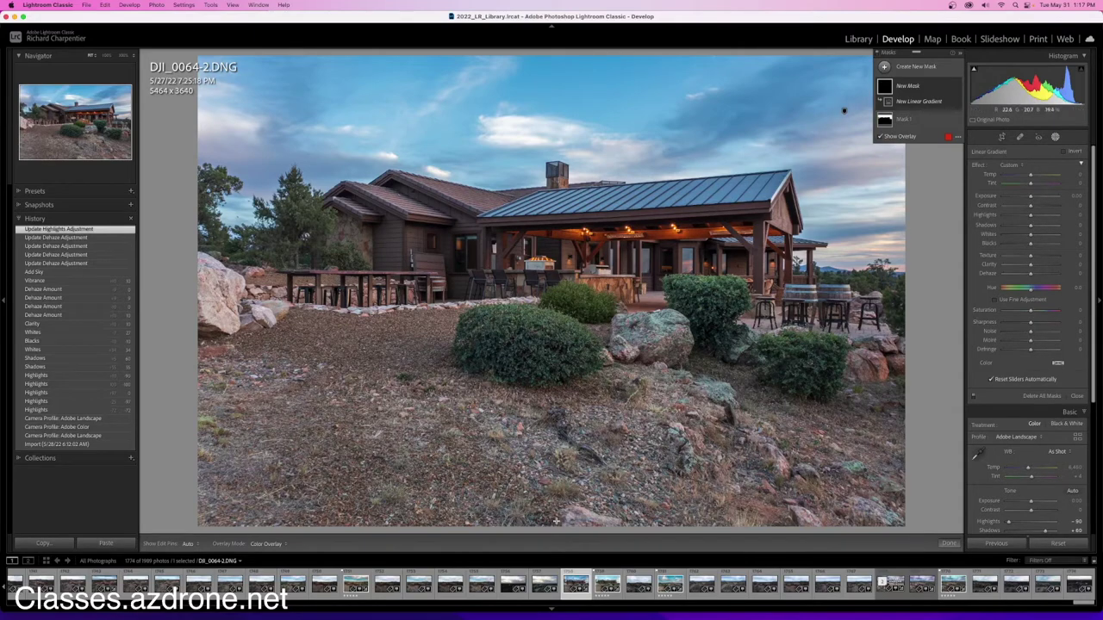
{"action": "left_click_drag", "start_coordinate": [553, 525], "coordinate": [554, 335]}
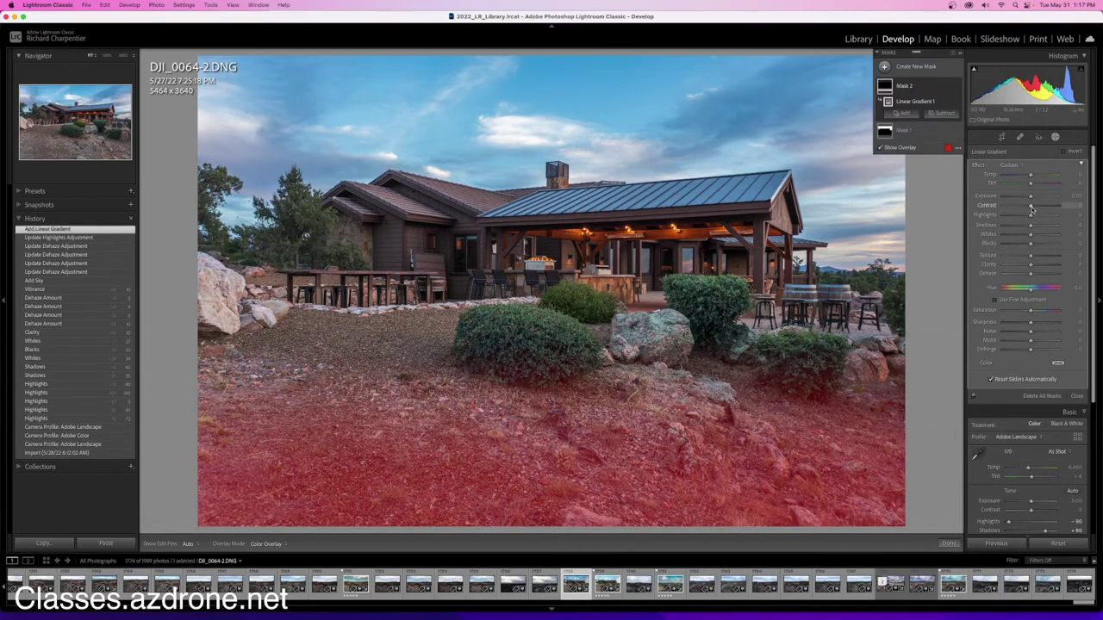
{"action": "mouse_move", "coordinate": [1030, 197]}
{"action": "left_mouse_down"}
{"action": "mouse_move", "coordinate": [1008, 197]}
{"action": "mouse_move", "coordinate": [1024, 198]}
{"action": "left_mouse_up"}
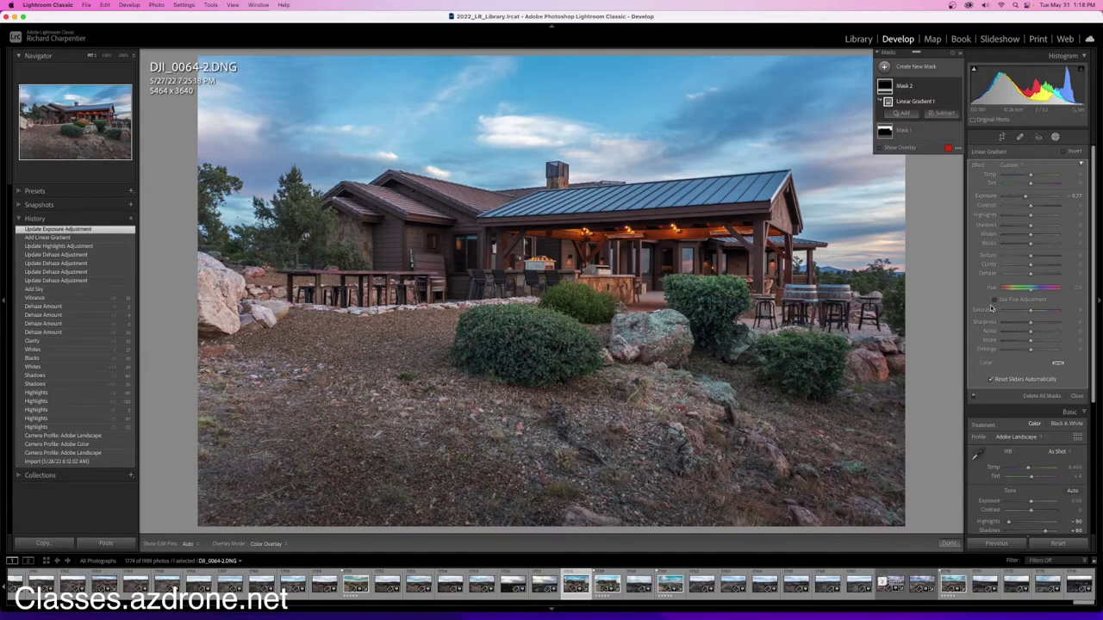
{"action": "mouse_move", "coordinate": [752, 380]}
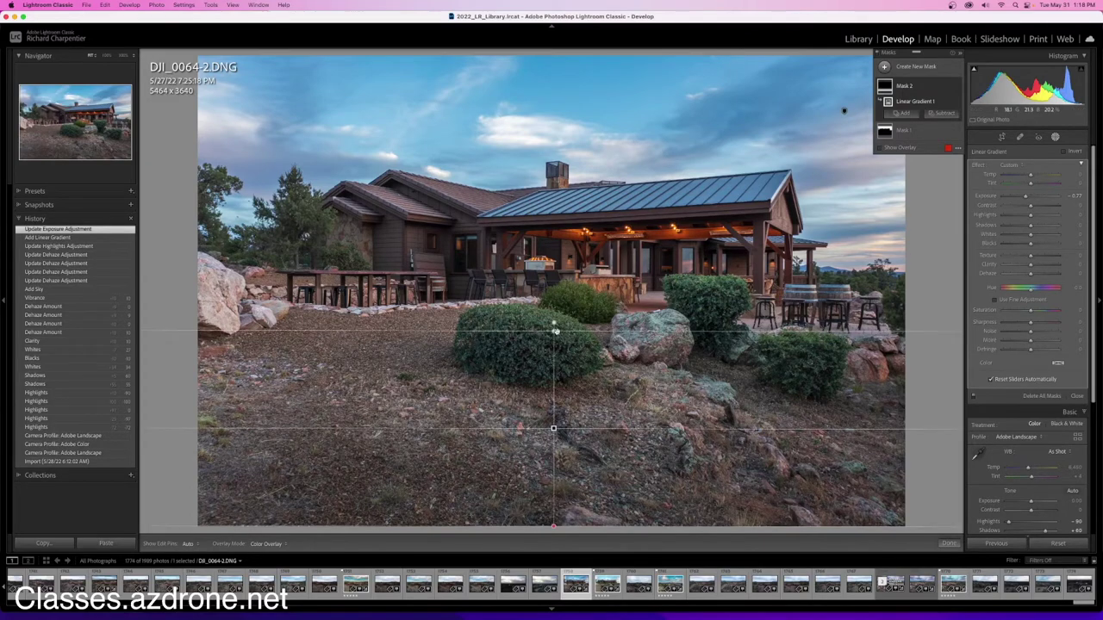
{"action": "left_click_drag", "start_coordinate": [554, 331], "coordinate": [554, 293]}
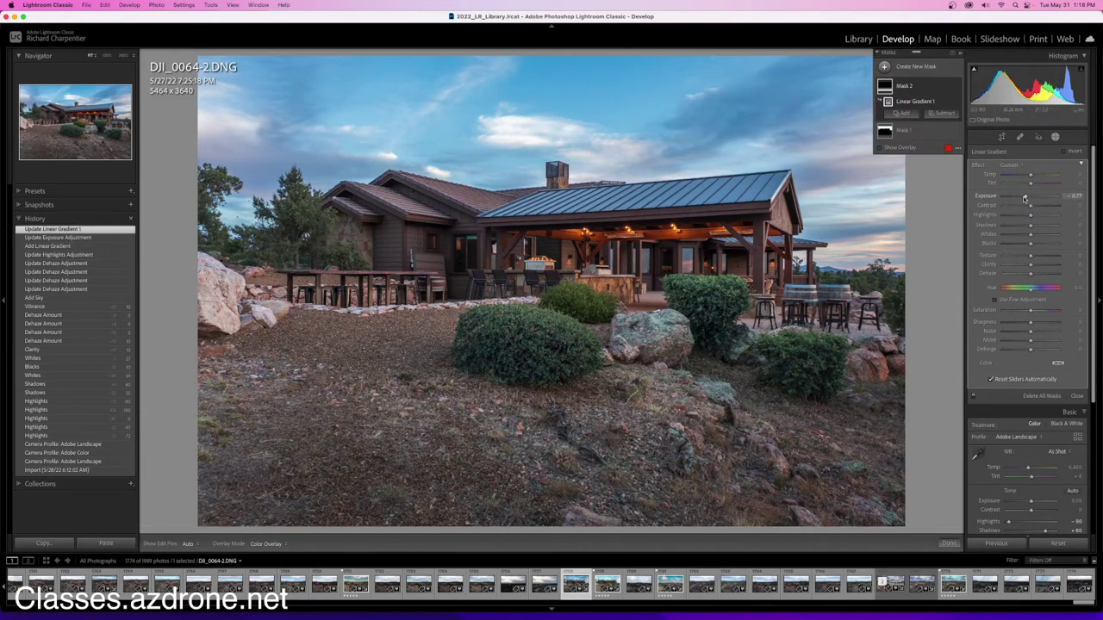
{"action": "left_click_drag", "start_coordinate": [1026, 198], "coordinate": [1026, 197]}
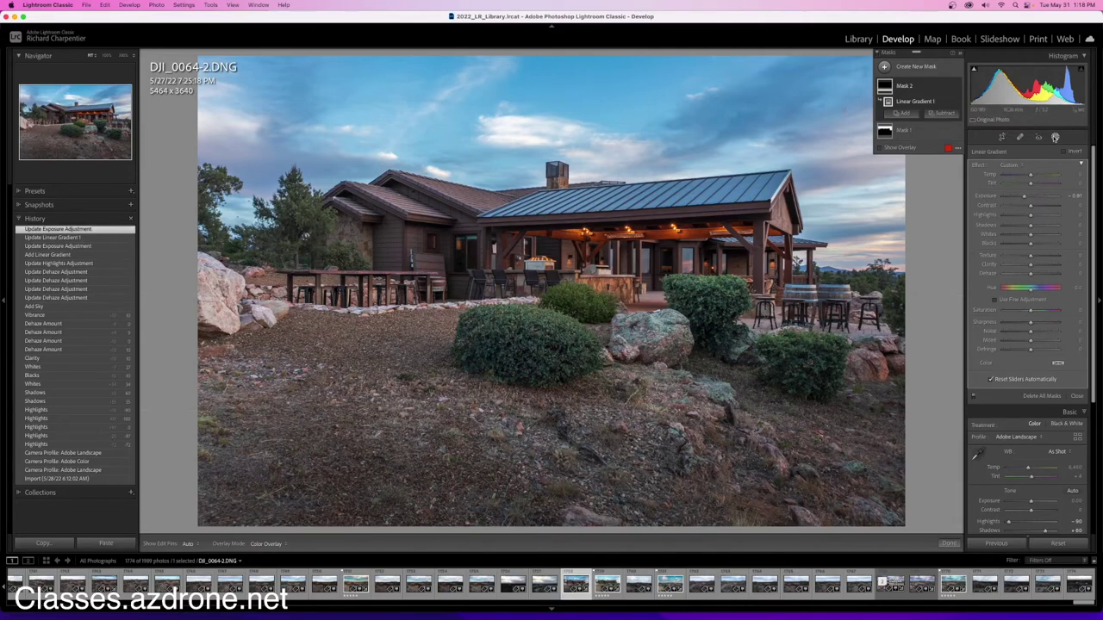
{"action": "left_click", "coordinate": [1054, 138]}
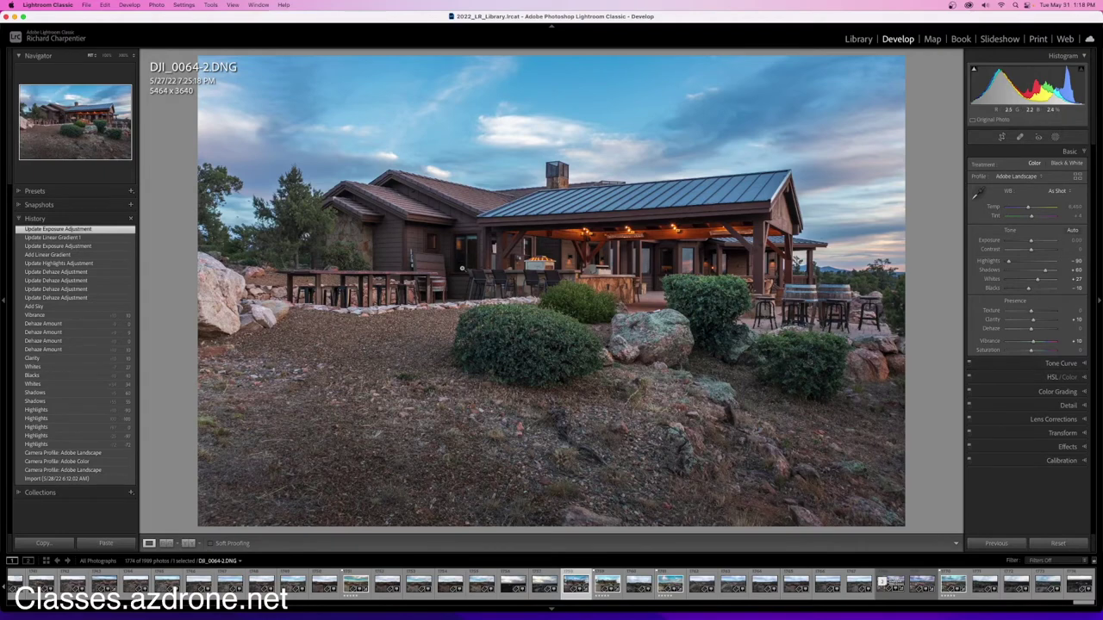
Step: Zoom to 100% on the patio lights, fit again, then zoom onto the house windows
{"action": "left_click", "coordinate": [597, 238]}
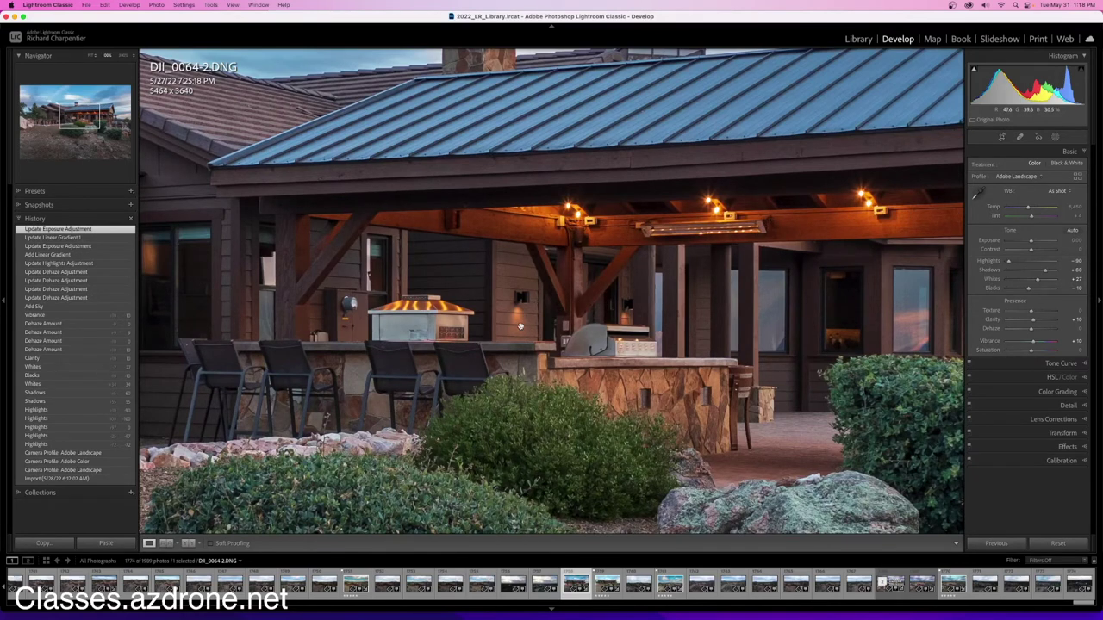
{"action": "left_click", "coordinate": [640, 311]}
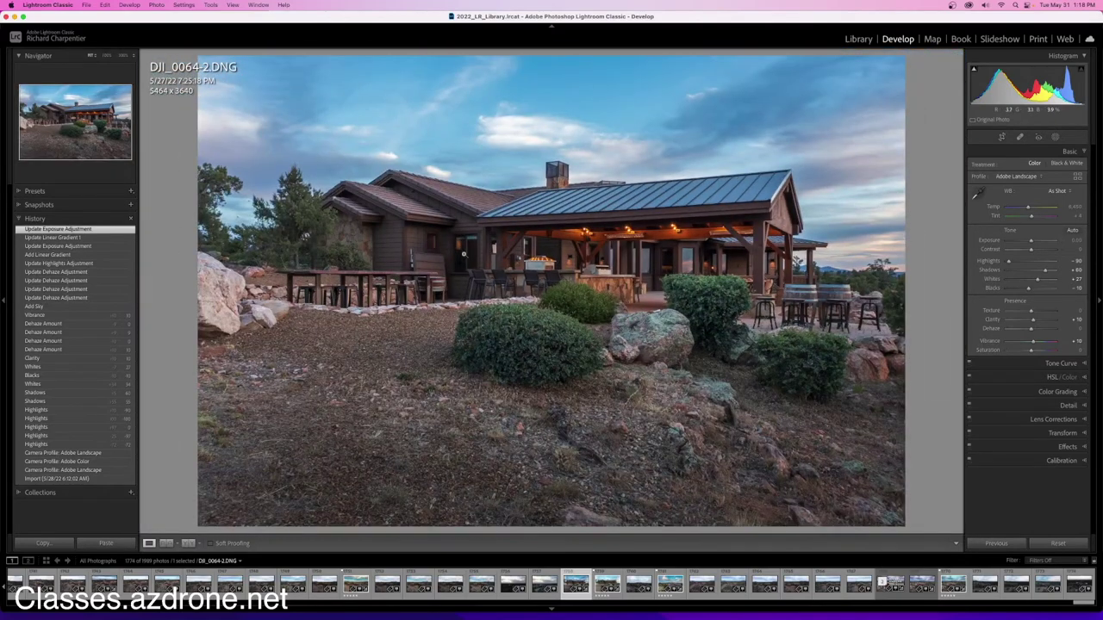
{"action": "left_click_drag", "start_coordinate": [463, 253], "coordinate": [502, 254]}
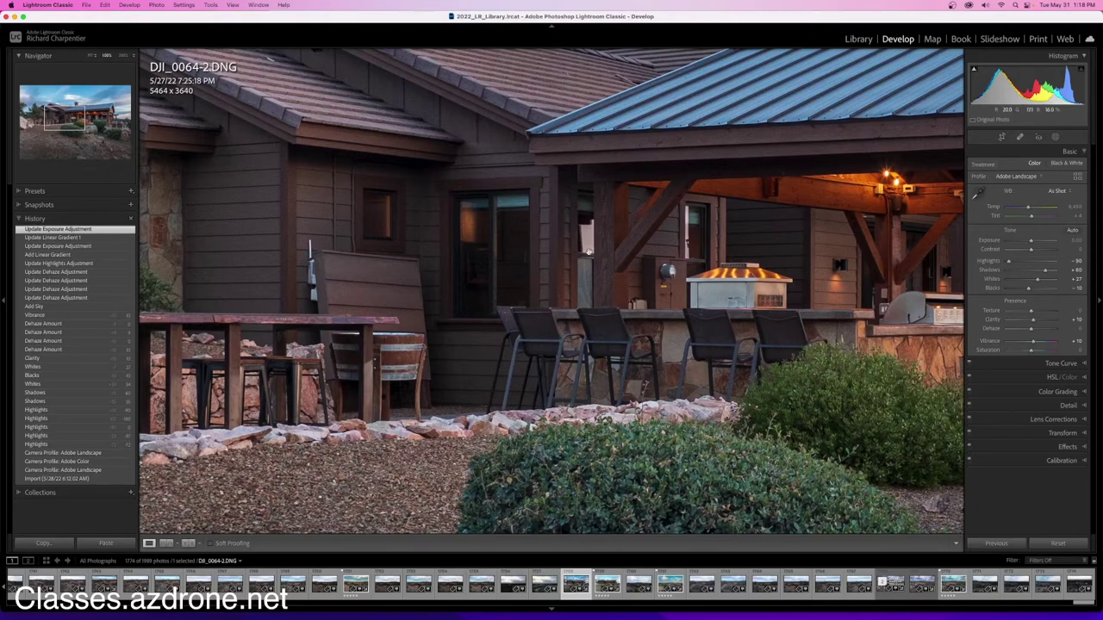
Step: Add a brush mask with overlay hidden, Temp +10 and Exposure +0.60
{"action": "left_click", "coordinate": [1056, 138]}
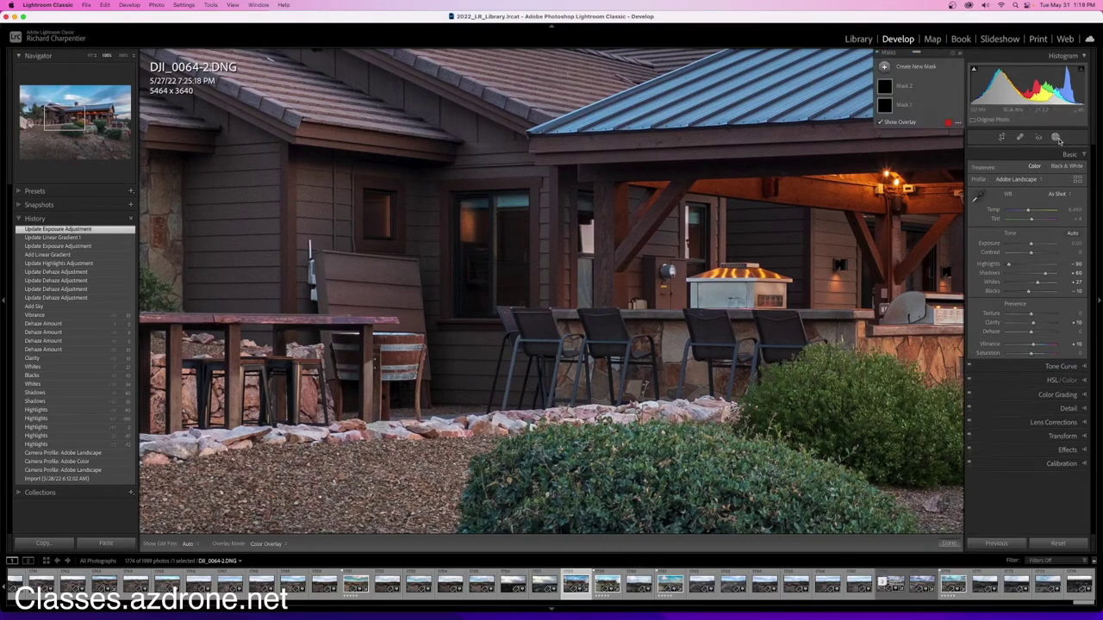
{"action": "left_click", "coordinate": [919, 67]}
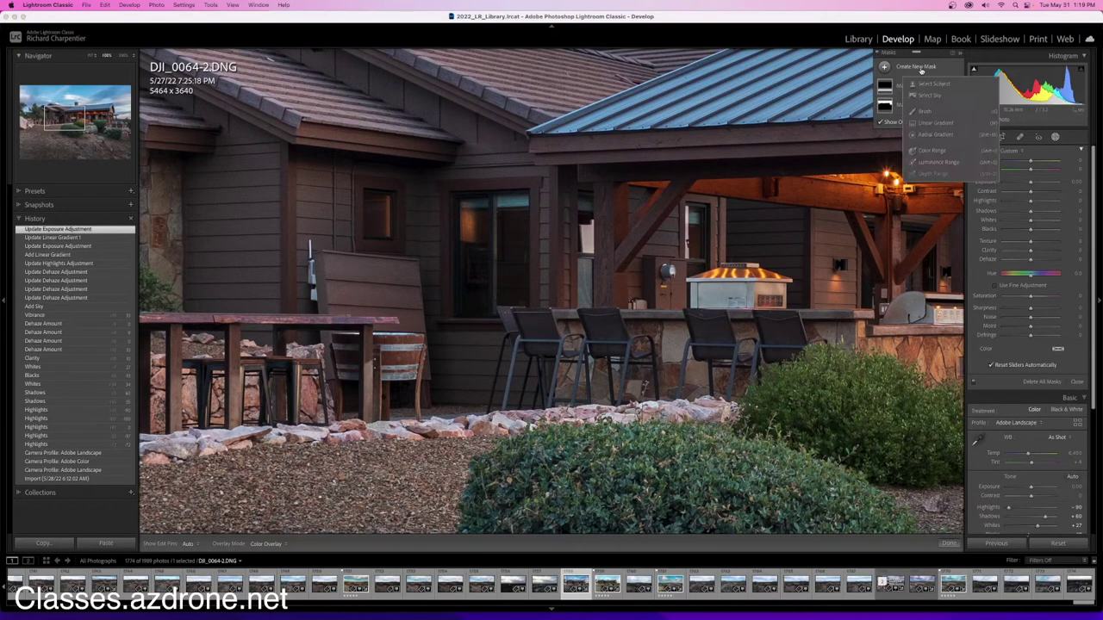
{"action": "left_click", "coordinate": [931, 113]}
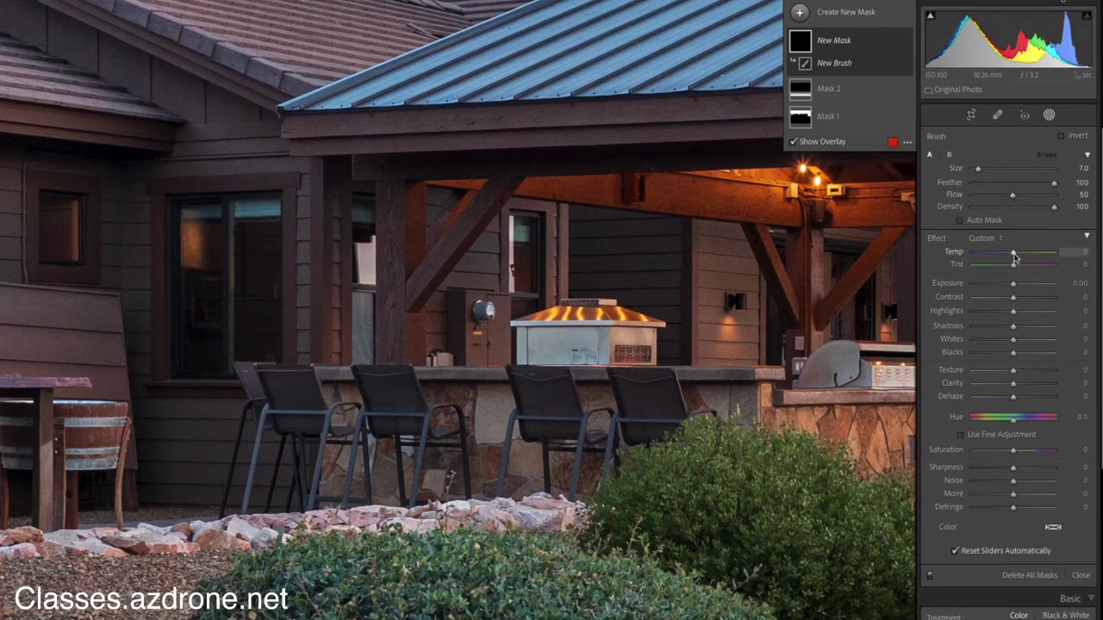
{"action": "key", "text": "o"}
{"action": "left_click_drag", "start_coordinate": [1013, 252], "coordinate": [1016, 255]}
{"action": "left_click_drag", "start_coordinate": [1013, 284], "coordinate": [1021, 287]}
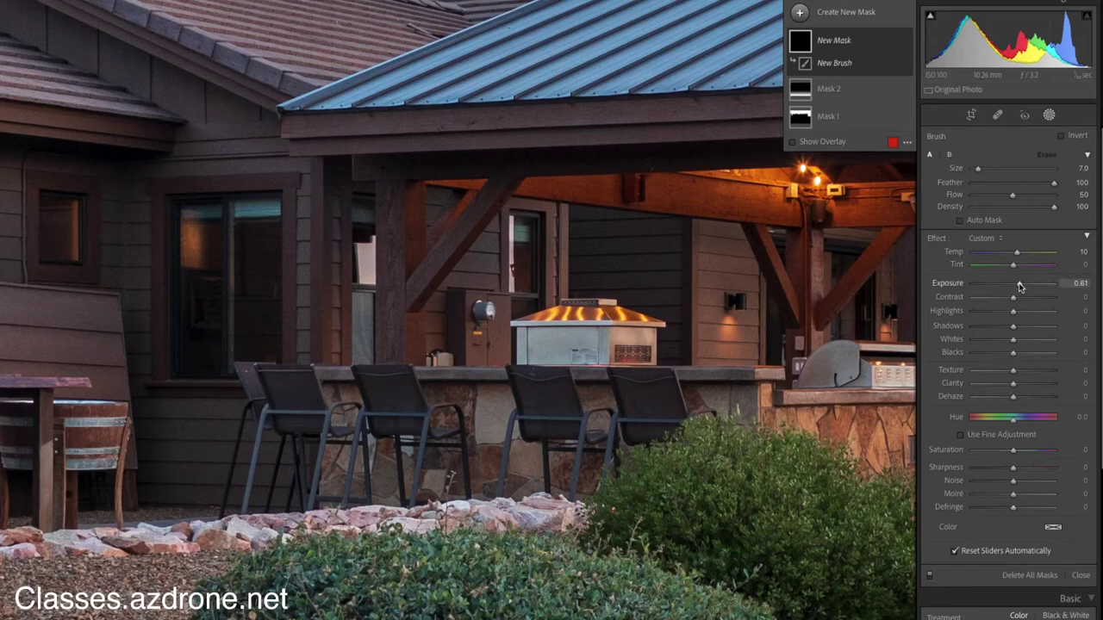
{"action": "left_click_drag", "start_coordinate": [1020, 287], "coordinate": [1020, 287]}
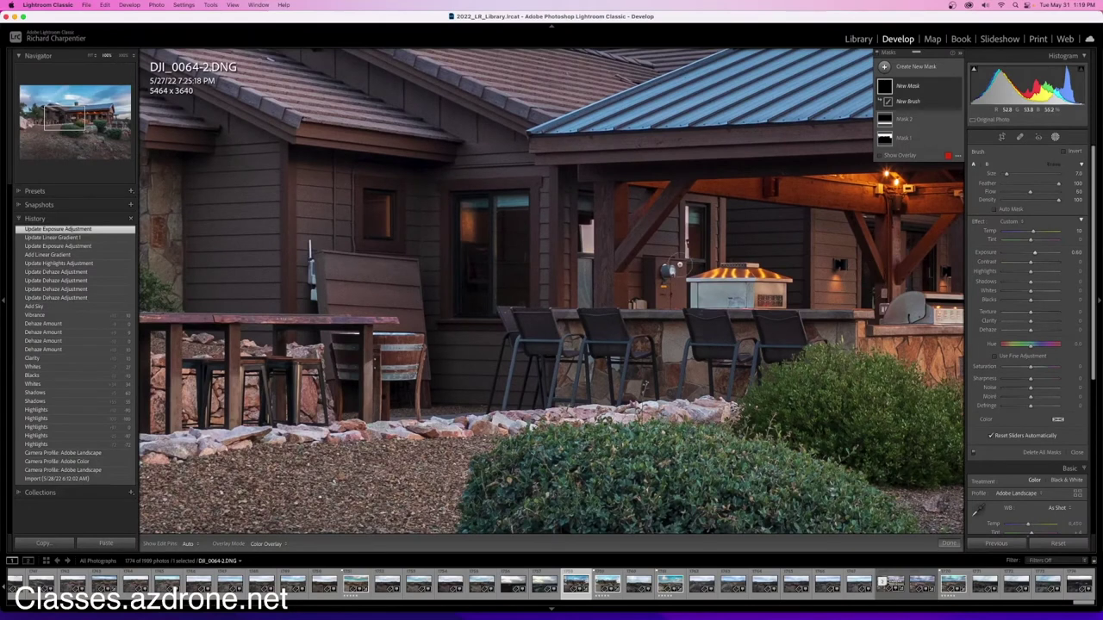
Step: Paint the brush mask over the patio-side left window and raise its exposure to about +0.80
{"action": "key", "text": "h"}
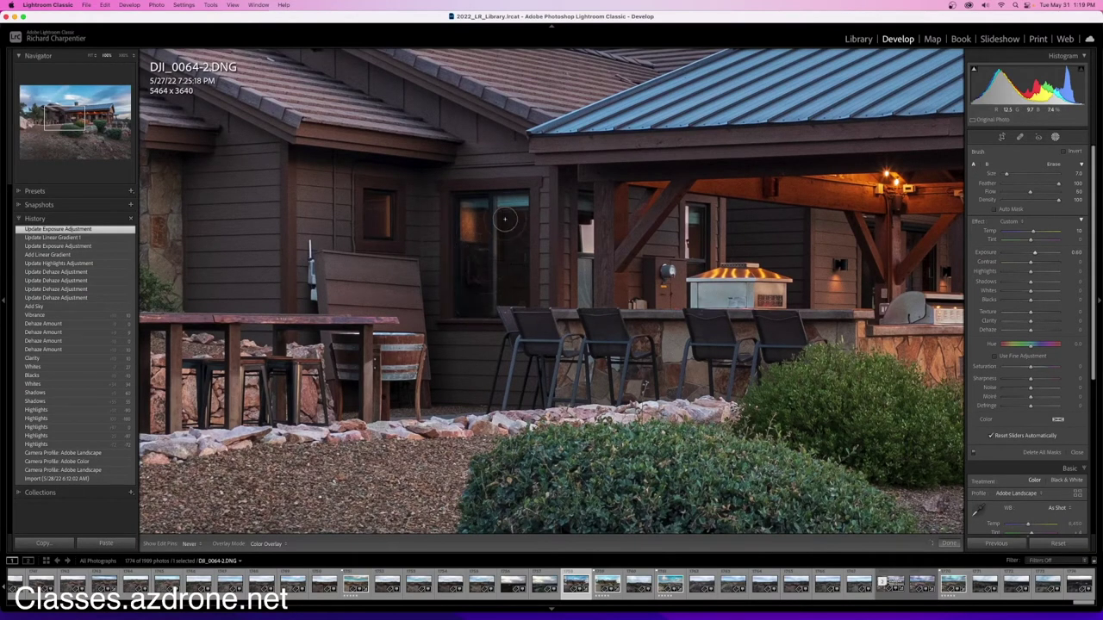
{"action": "left_click_drag", "start_coordinate": [512, 276], "coordinate": [512, 228]}
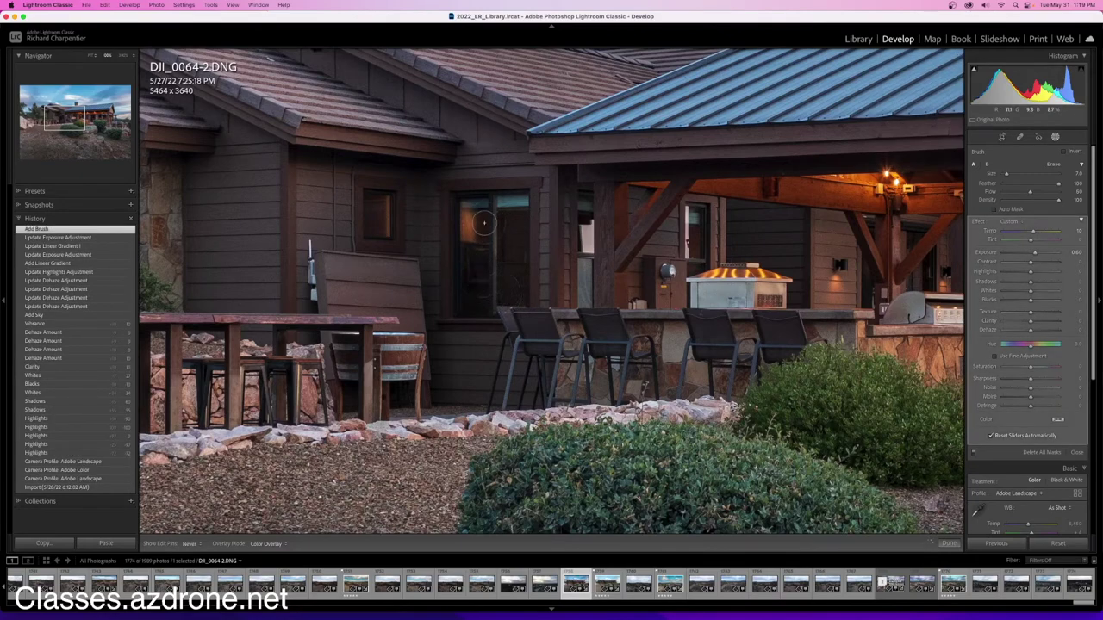
{"action": "mouse_move", "coordinate": [500, 299]}
{"action": "left_mouse_down"}
{"action": "mouse_move", "coordinate": [513, 248]}
{"action": "mouse_move", "coordinate": [489, 224]}
{"action": "left_mouse_up"}
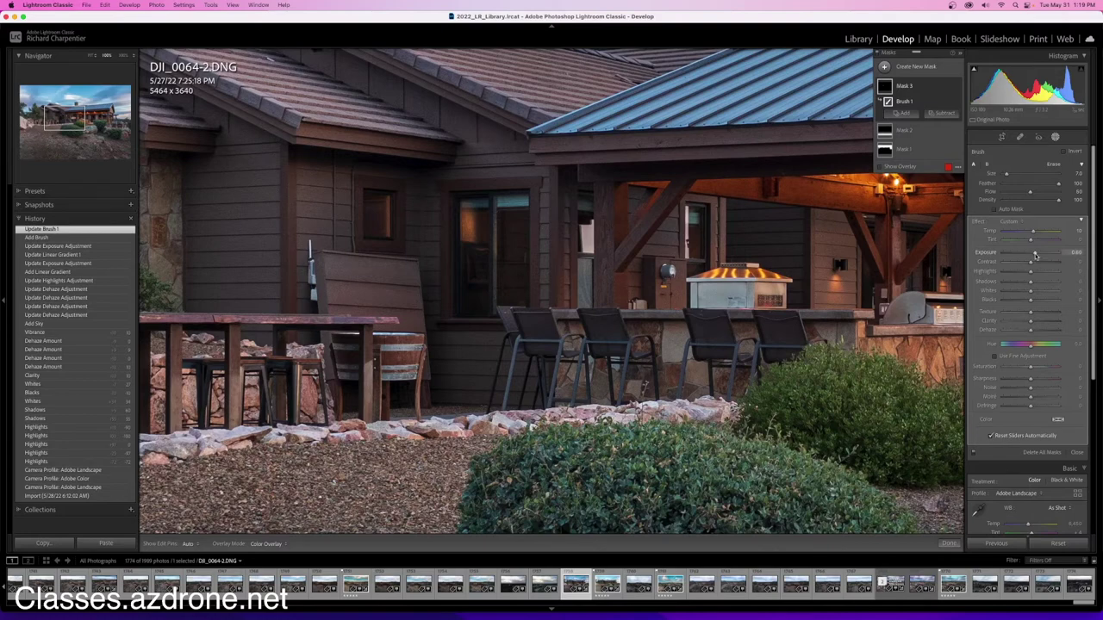
{"action": "left_click_drag", "start_coordinate": [1035, 255], "coordinate": [1059, 255]}
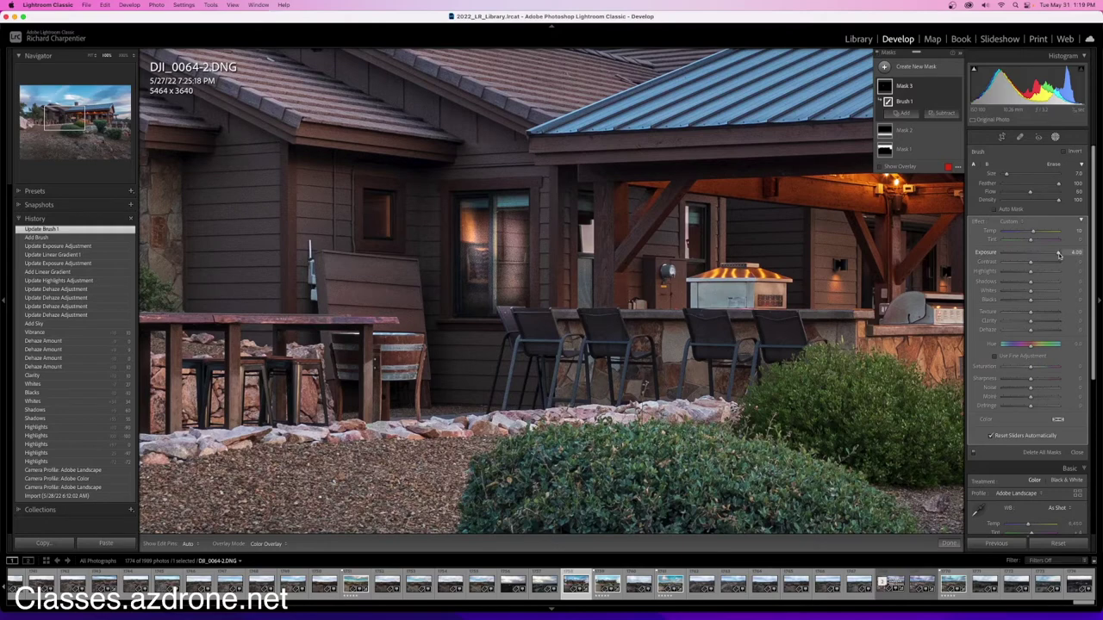
{"action": "left_click_drag", "start_coordinate": [1057, 255], "coordinate": [1038, 256]}
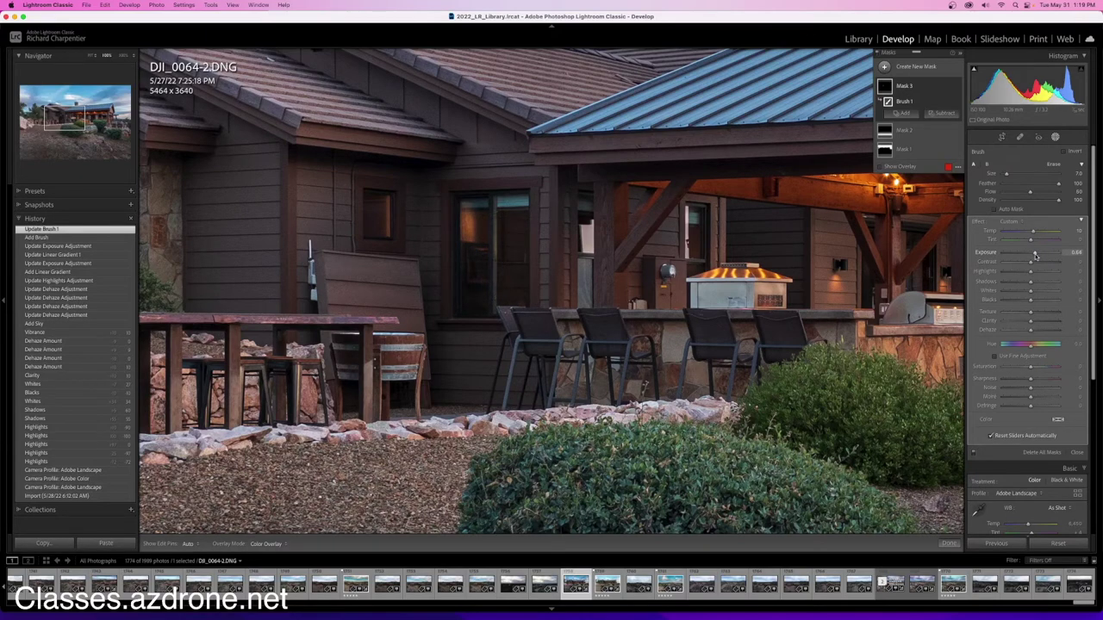
{"action": "left_click_drag", "start_coordinate": [1034, 255], "coordinate": [1034, 256]}
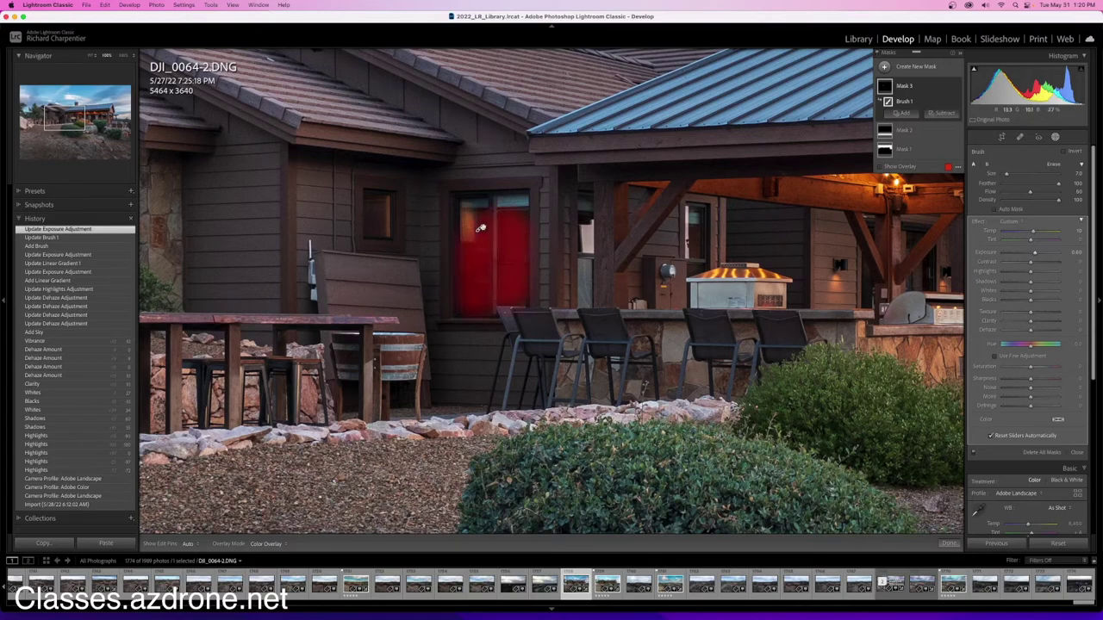
{"action": "key", "text": "h"}
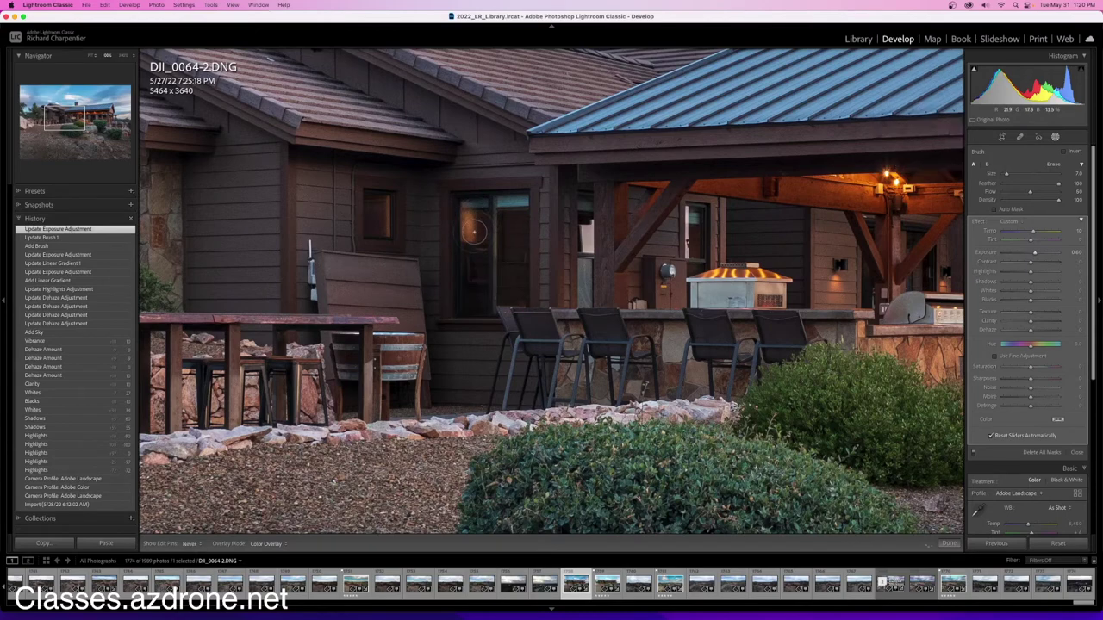
Step: Shrink the brush to size 5 and paint the glow onto the small upper and patio-side windows
{"action": "key", "text": "h"}
{"action": "key", "text": "bracketleft"}
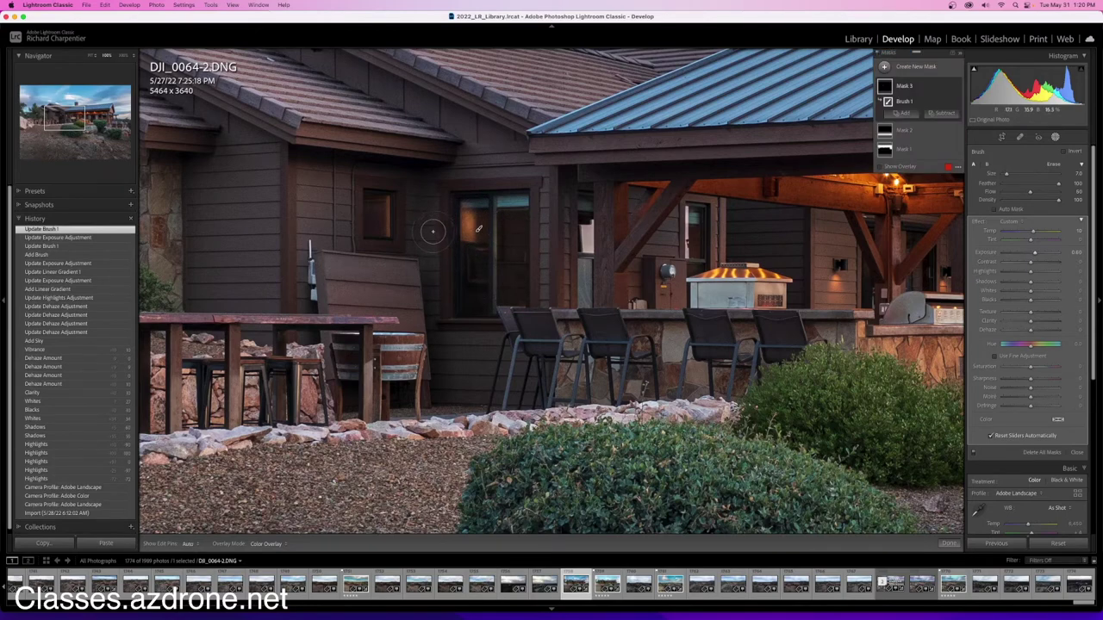
{"action": "key", "text": "bracketleft"}
{"action": "key", "text": "h"}
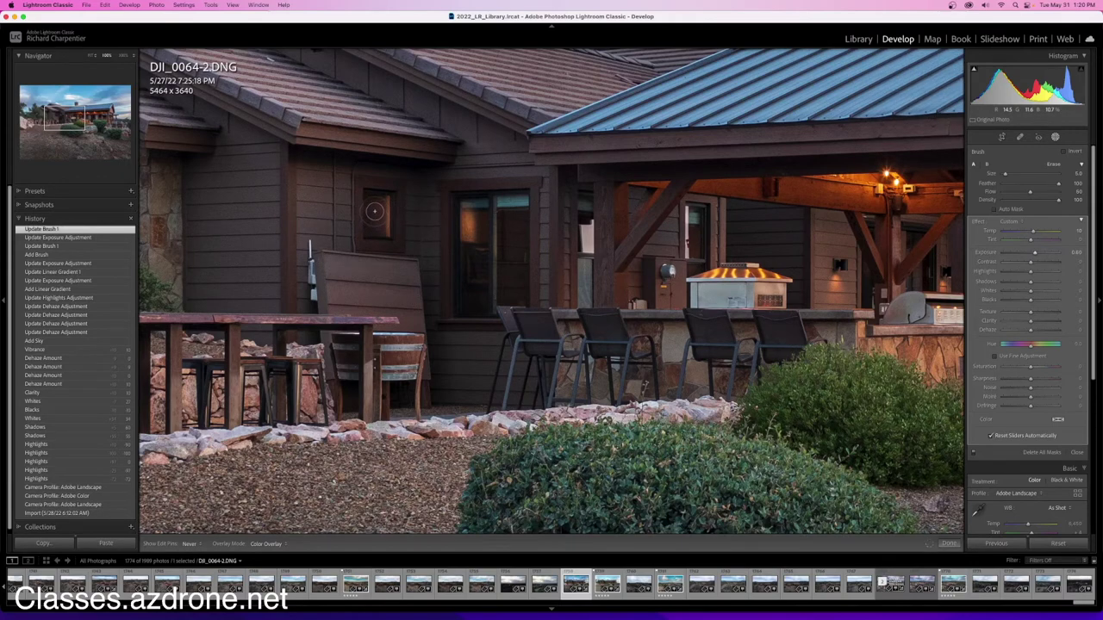
{"action": "key", "text": "h"}
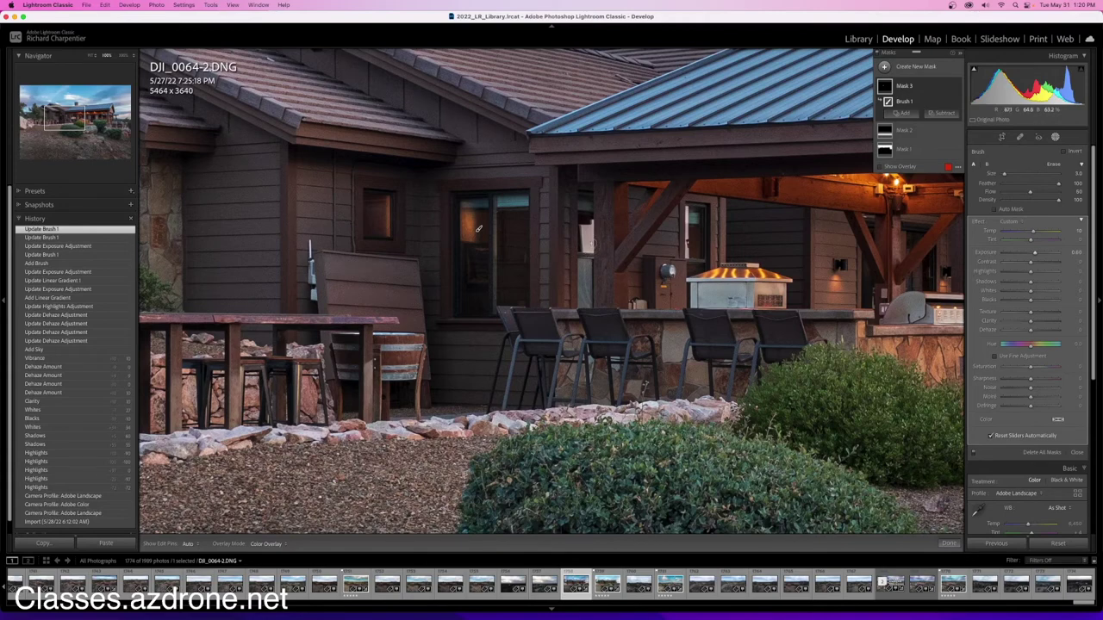
{"action": "key", "text": "h"}
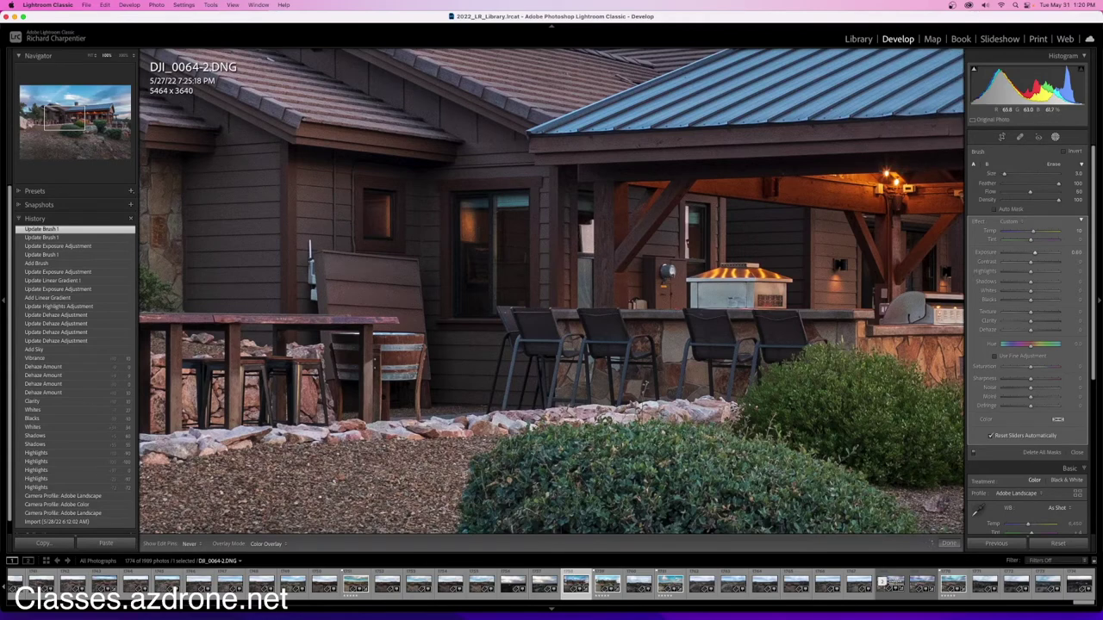
{"action": "key", "text": "h"}
{"action": "key", "text": "h"}
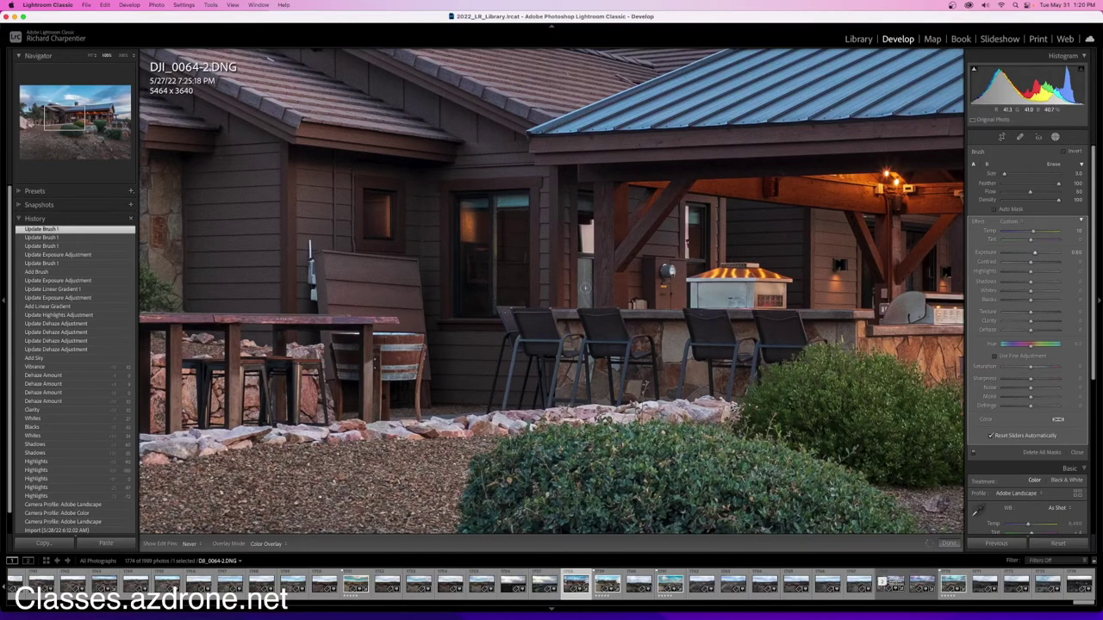
{"action": "key", "text": "h"}
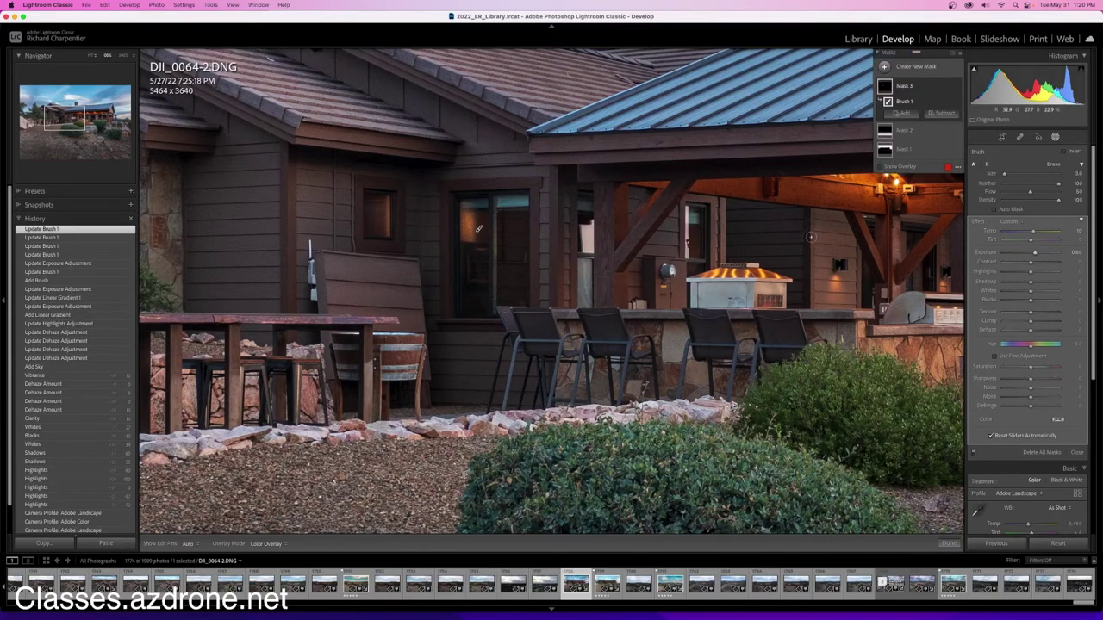
{"action": "key", "text": "h"}
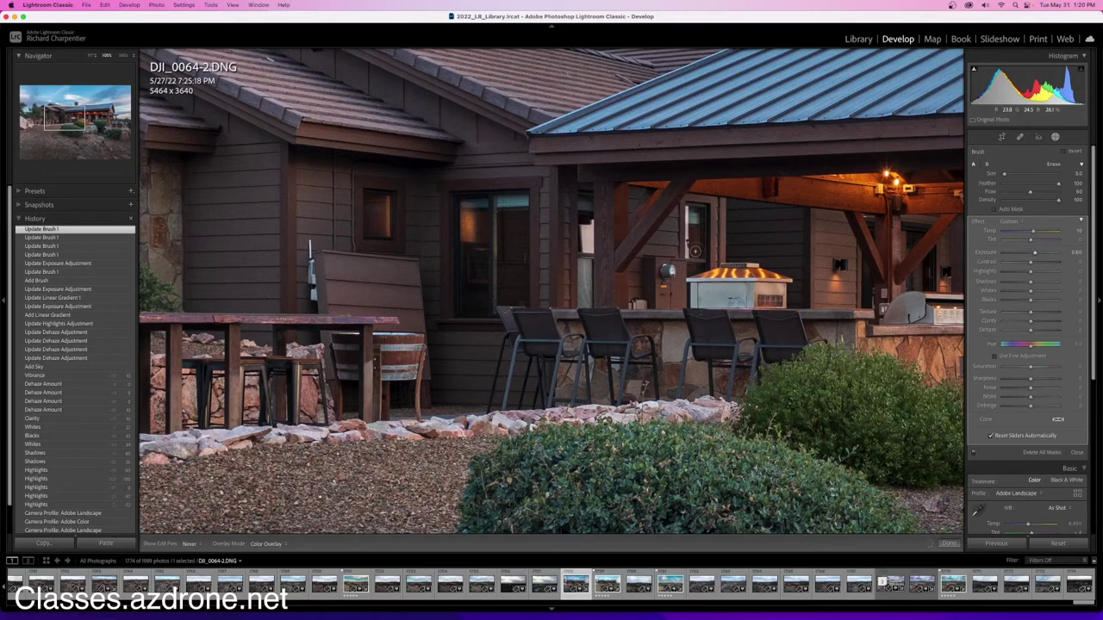
{"action": "key", "text": "h"}
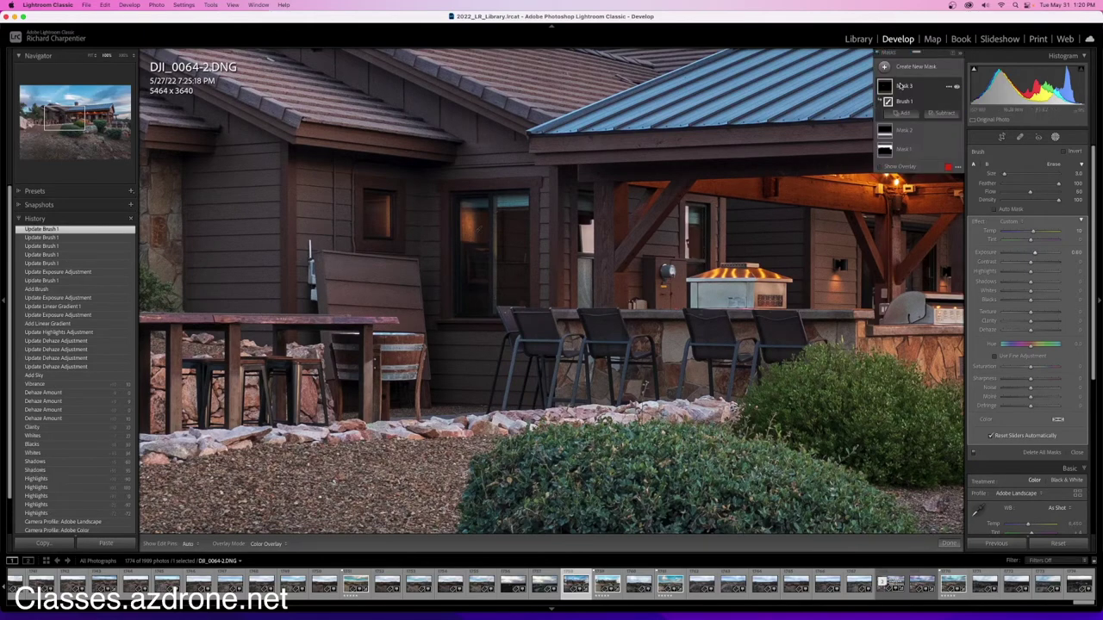
{"action": "mouse_move", "coordinate": [886, 92]}
Step: Pan to the covered patio and extend Mask 3's glow onto the first windows there
{"action": "left_click_drag", "start_coordinate": [478, 228], "coordinate": [273, 244]}
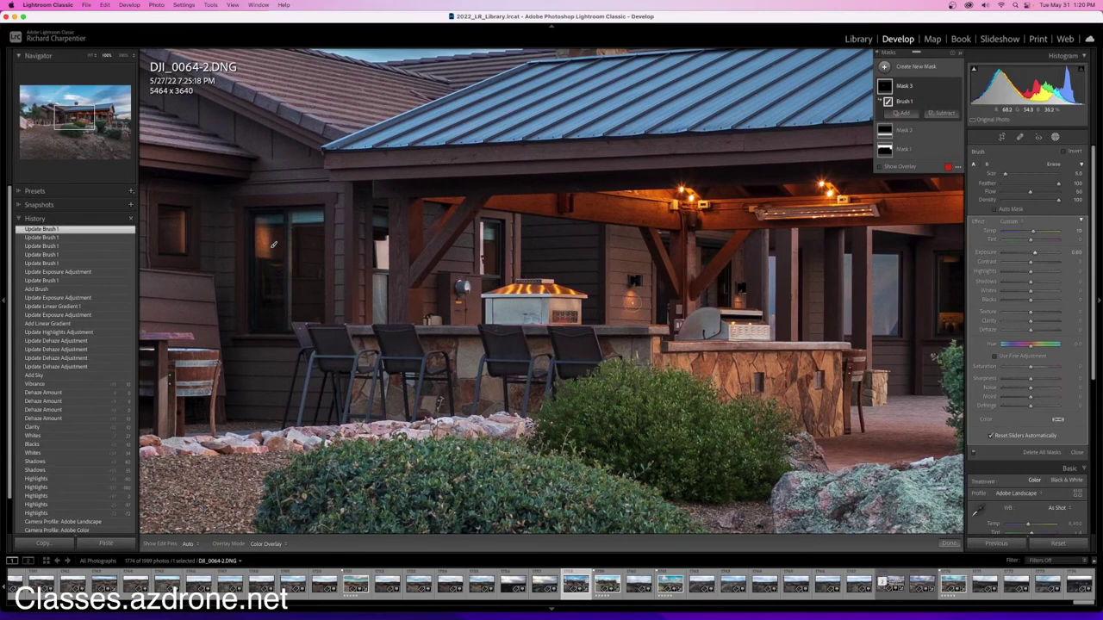
{"action": "key", "text": "h"}
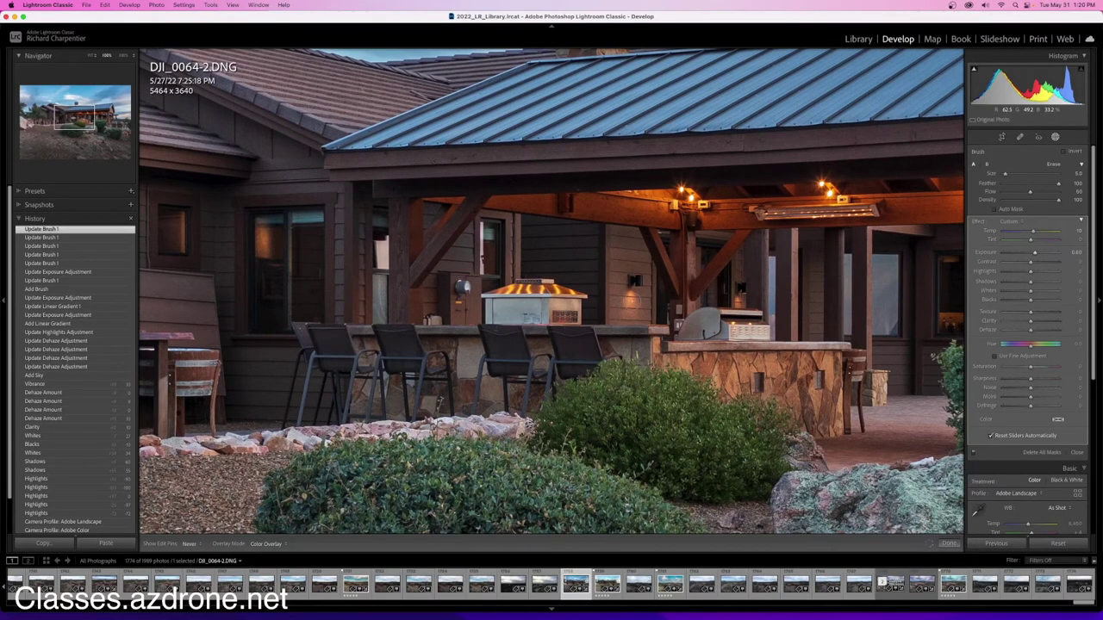
{"action": "key", "text": "h"}
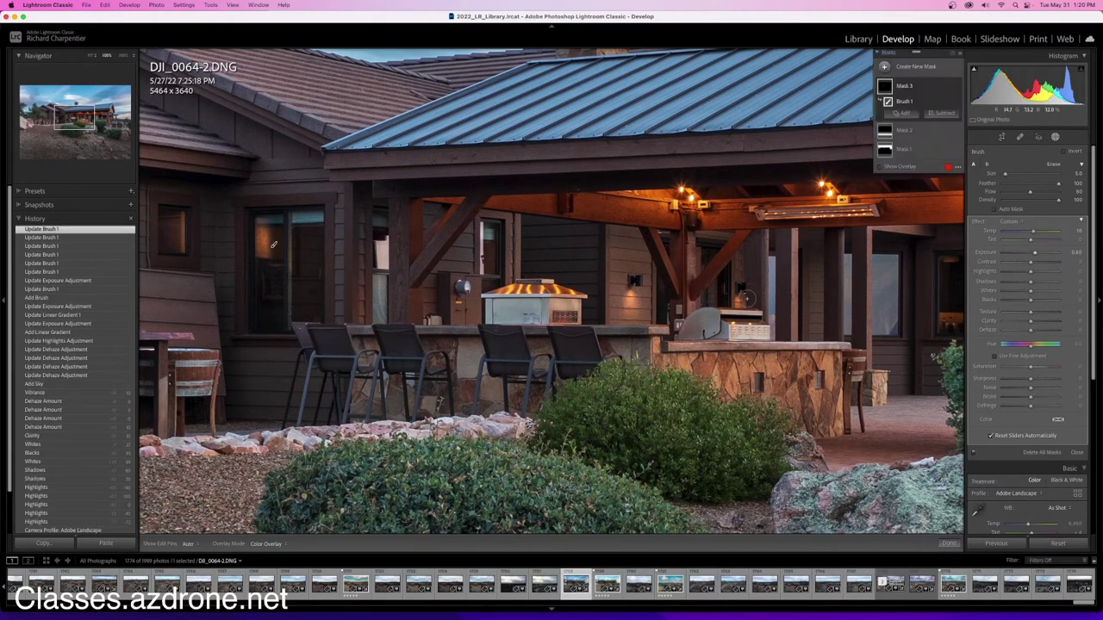
{"action": "left_click_drag", "start_coordinate": [746, 296], "coordinate": [586, 301]}
{"action": "key", "text": "h"}
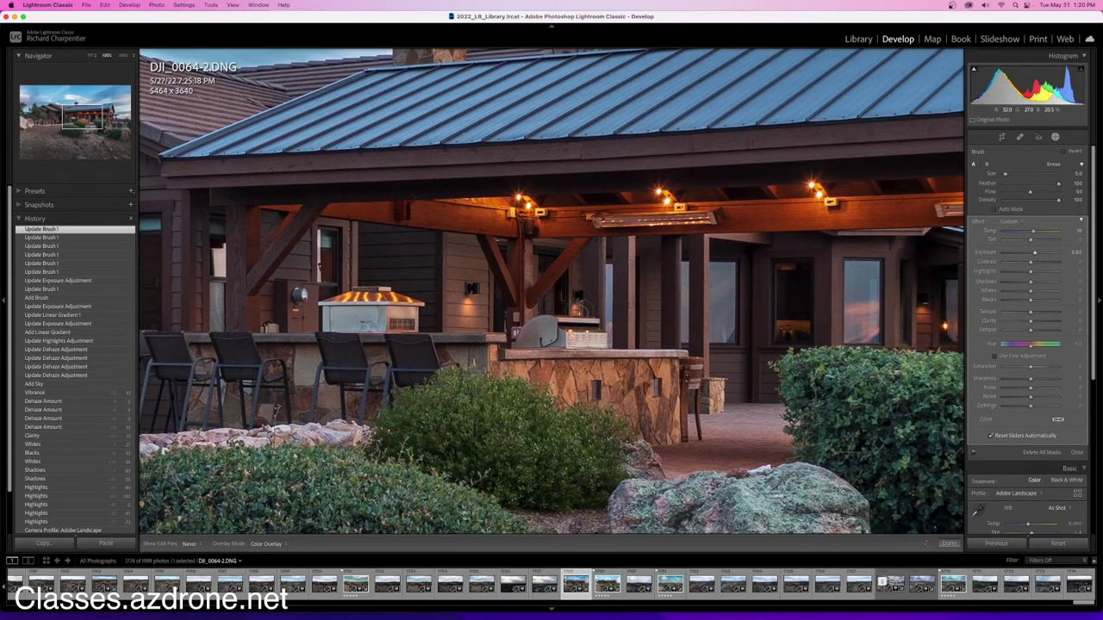
{"action": "key", "text": "h"}
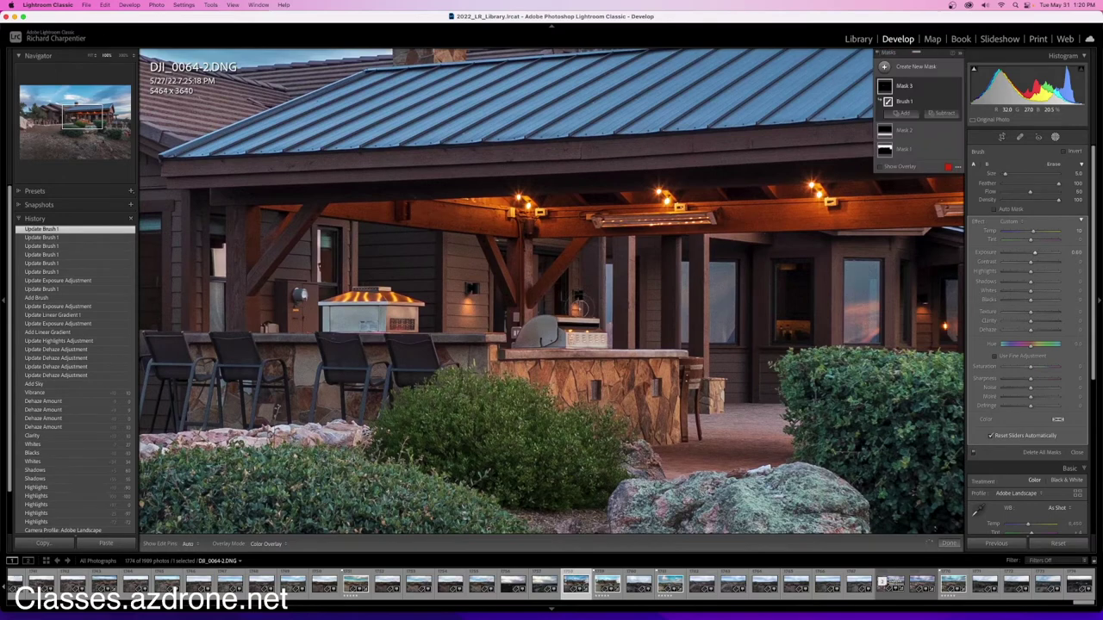
Step: Move further right along the patio and brighten the remaining windows behind it
{"action": "scroll", "coordinate": [625, 316], "scroll_direction": "right", "scroll_amount": 10}
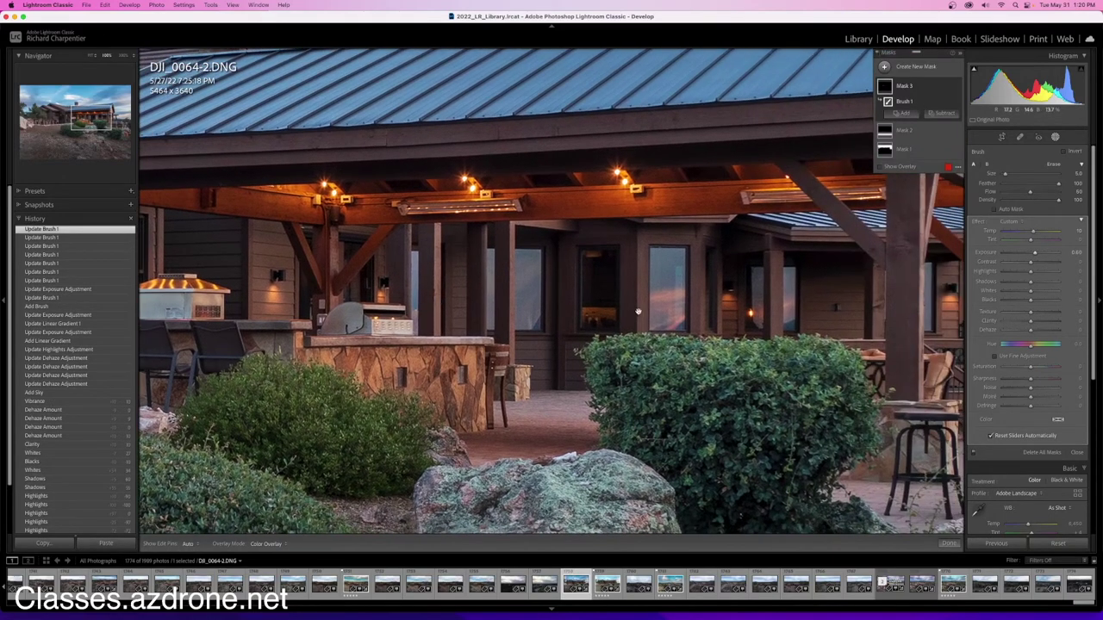
{"action": "key", "text": "h"}
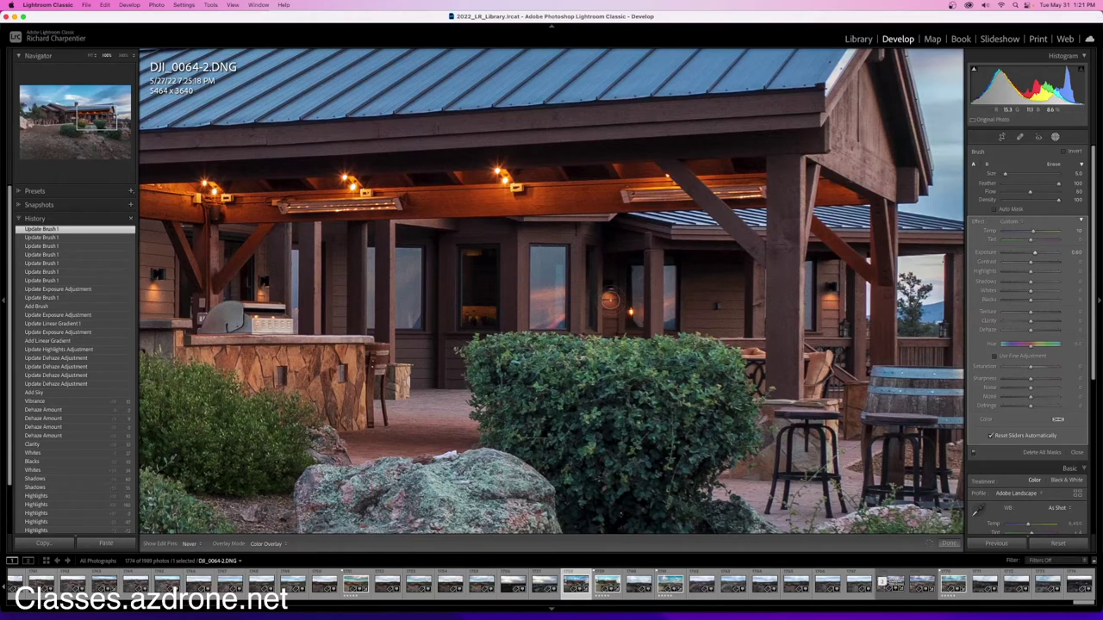
{"action": "key", "text": "h"}
{"action": "key", "text": "h"}
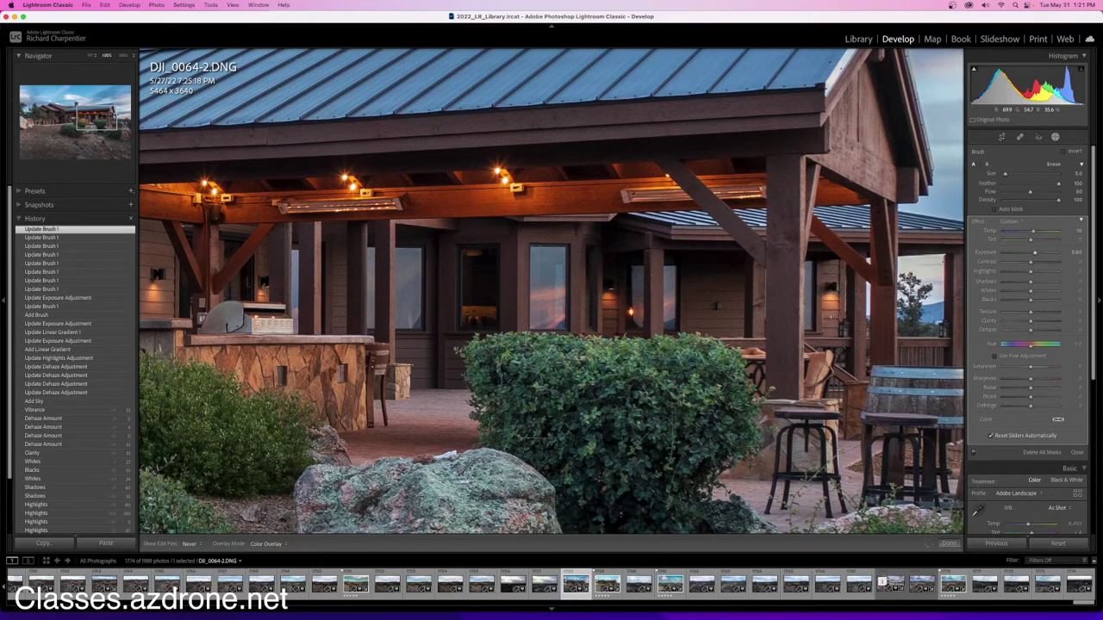
{"action": "key", "text": "h"}
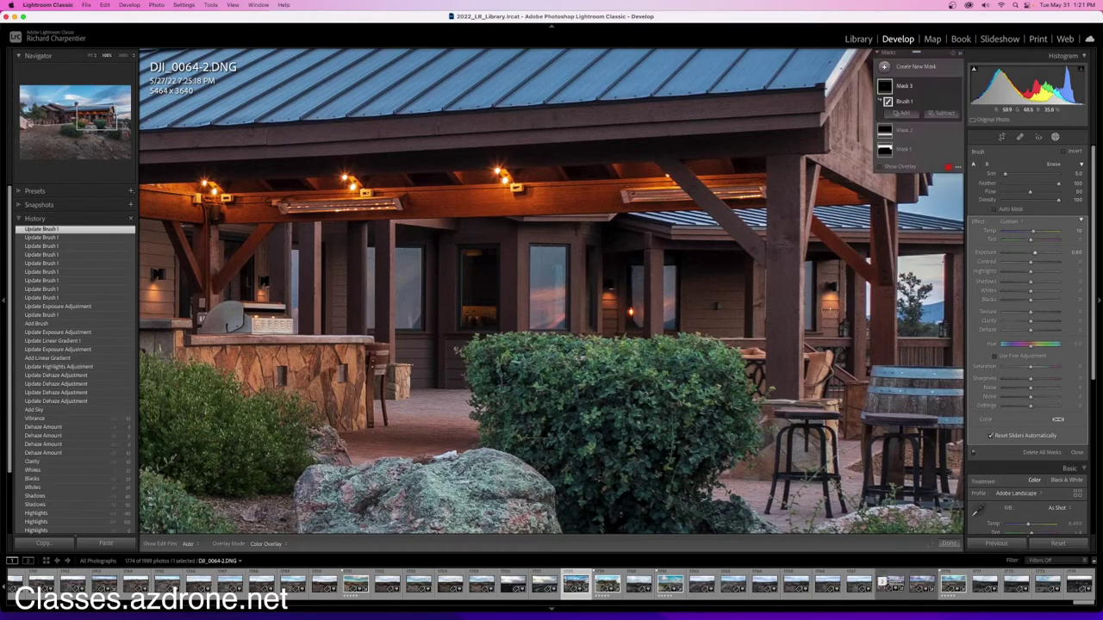
{"action": "left_click", "coordinate": [884, 68]}
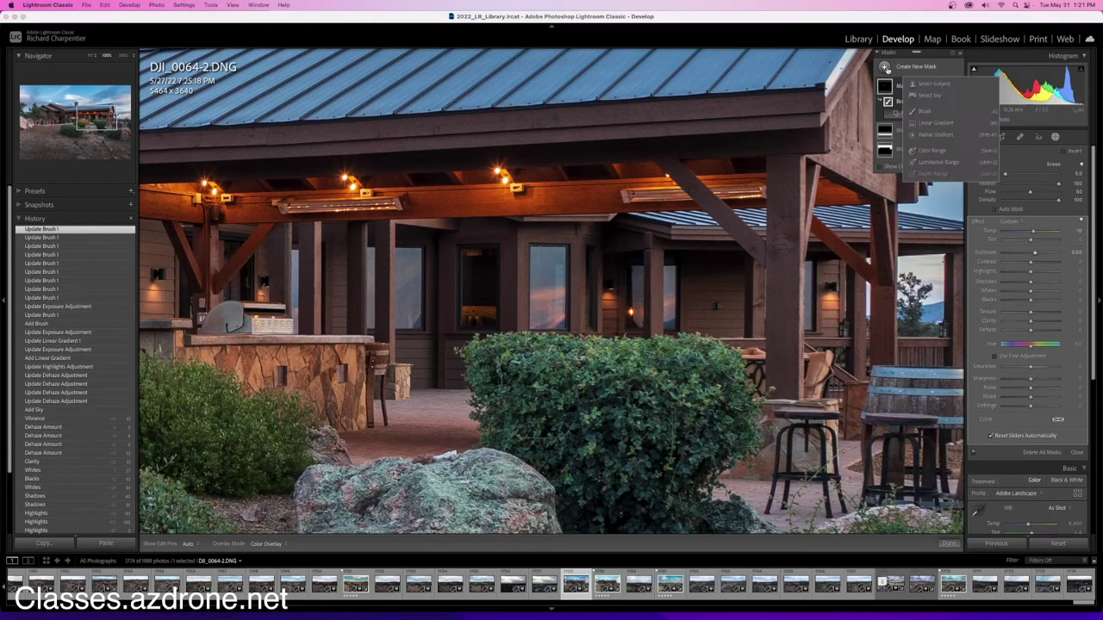
Step: Create a new brush mask with exposure lowered to about -1.00
{"action": "left_click", "coordinate": [925, 113]}
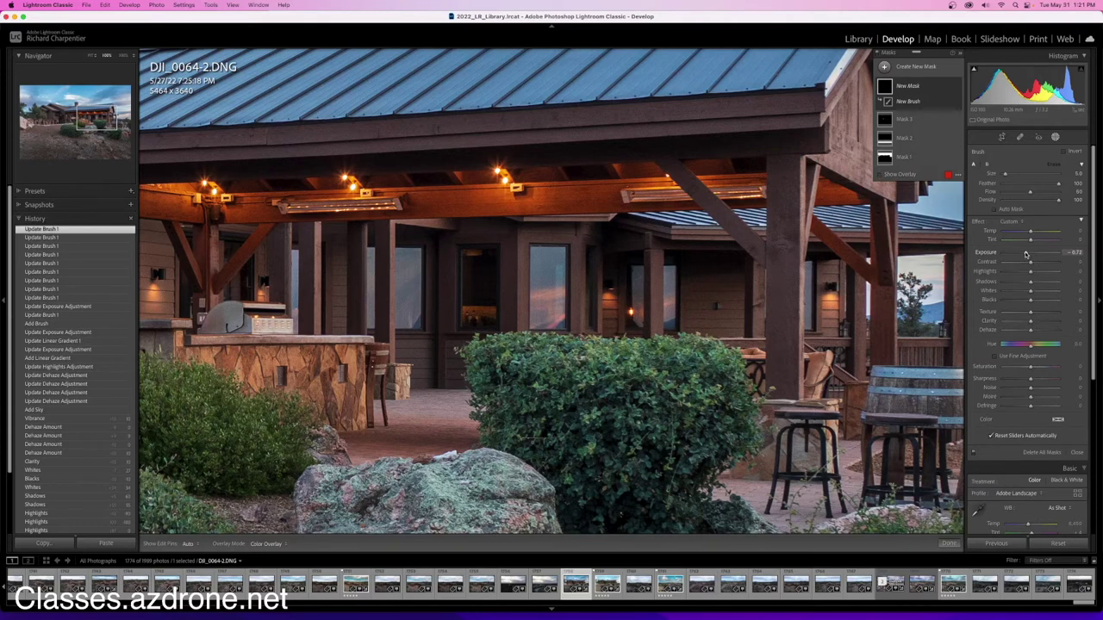
{"action": "left_click_drag", "start_coordinate": [1026, 254], "coordinate": [1024, 253]}
{"action": "key", "text": "h"}
Step: Paint the darkening over the middle and left patio window reflections
{"action": "mouse_move", "coordinate": [547, 267]}
{"action": "left_mouse_down"}
{"action": "mouse_move", "coordinate": [538, 319]}
{"action": "mouse_move", "coordinate": [550, 259]}
{"action": "mouse_move", "coordinate": [559, 263]}
{"action": "mouse_move", "coordinate": [532, 257]}
{"action": "mouse_move", "coordinate": [556, 277]}
{"action": "mouse_move", "coordinate": [562, 334]}
{"action": "mouse_move", "coordinate": [537, 265]}
{"action": "mouse_move", "coordinate": [577, 324]}
{"action": "mouse_move", "coordinate": [551, 270]}
{"action": "left_mouse_up"}
{"action": "key", "text": "o"}
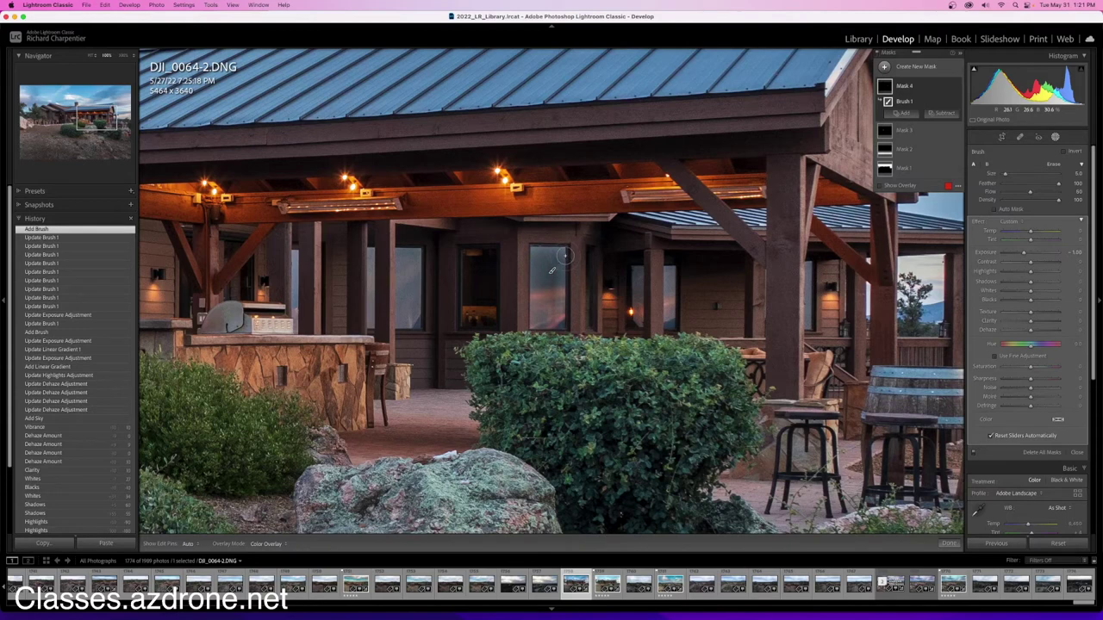
{"action": "key", "text": "h"}
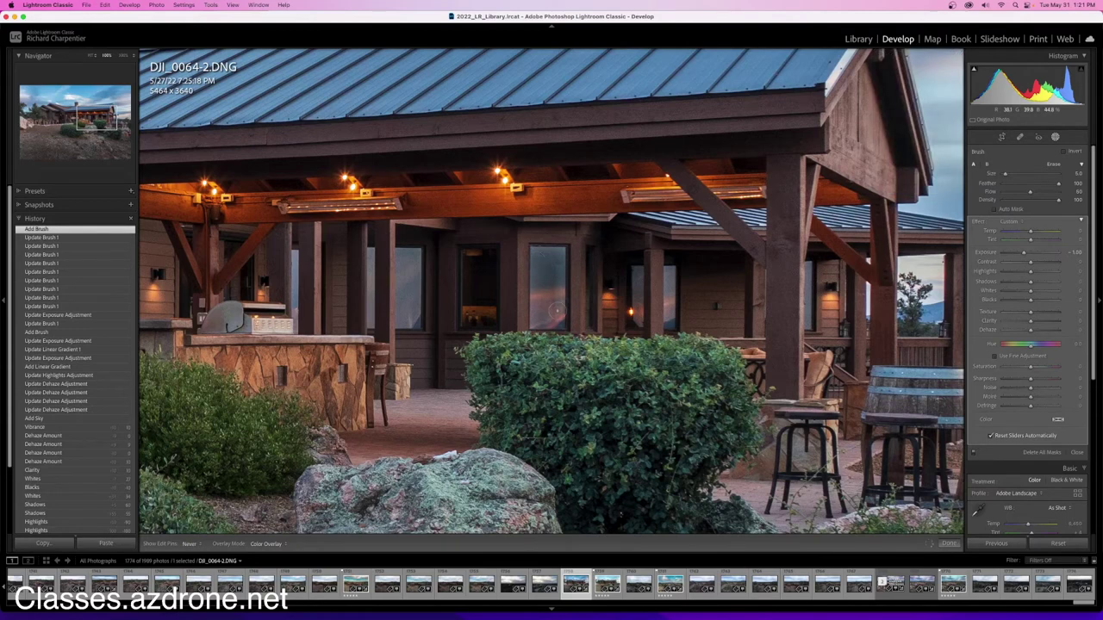
{"action": "left_click", "coordinate": [550, 307]}
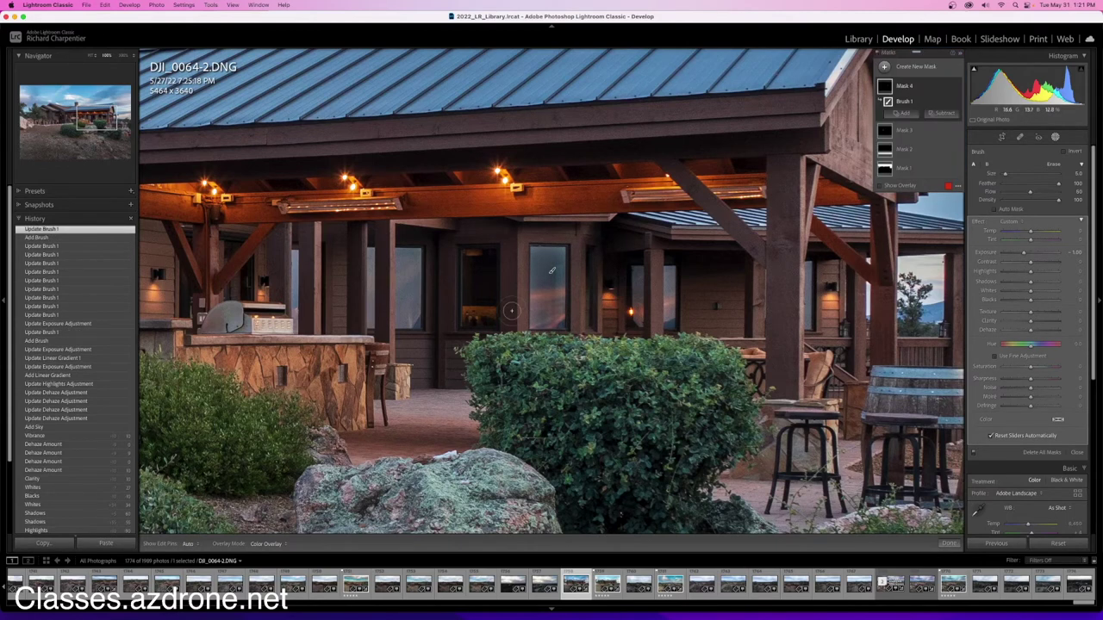
{"action": "left_click_drag", "start_coordinate": [408, 267], "coordinate": [413, 315]}
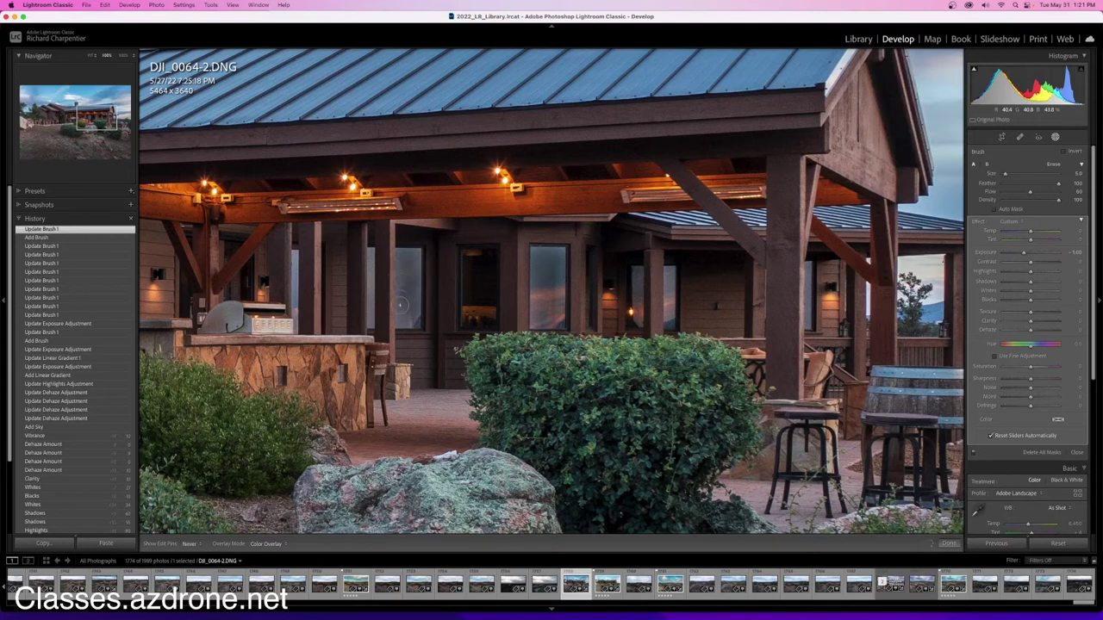
{"action": "key", "text": "h"}
{"action": "left_click", "coordinate": [408, 310]}
{"action": "key", "text": "h"}
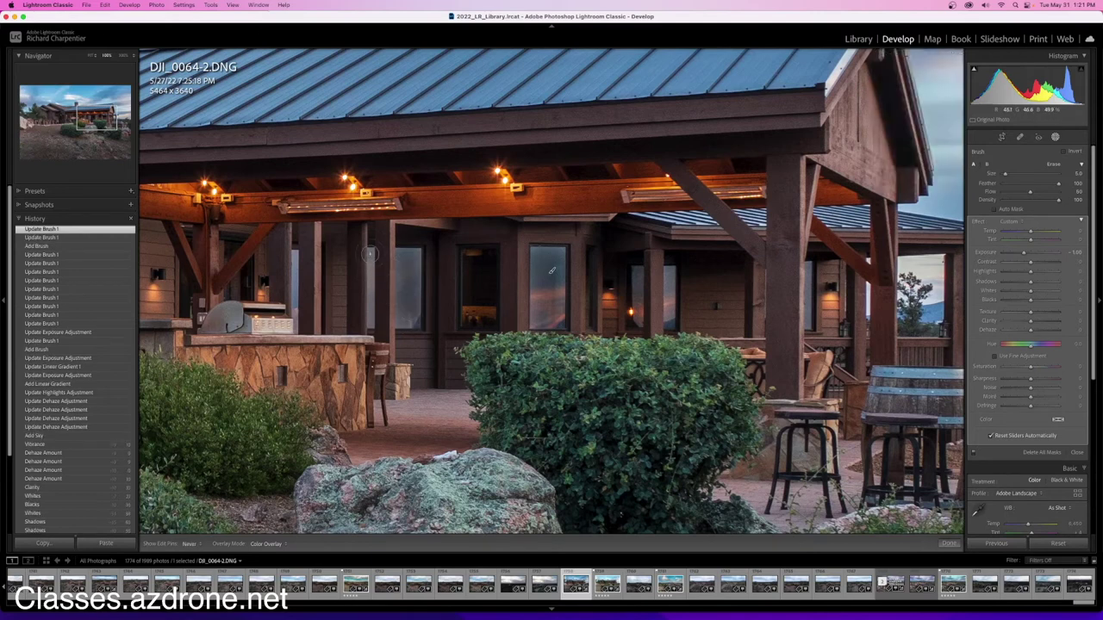
{"action": "left_click", "coordinate": [379, 307]}
{"action": "key", "text": "h"}
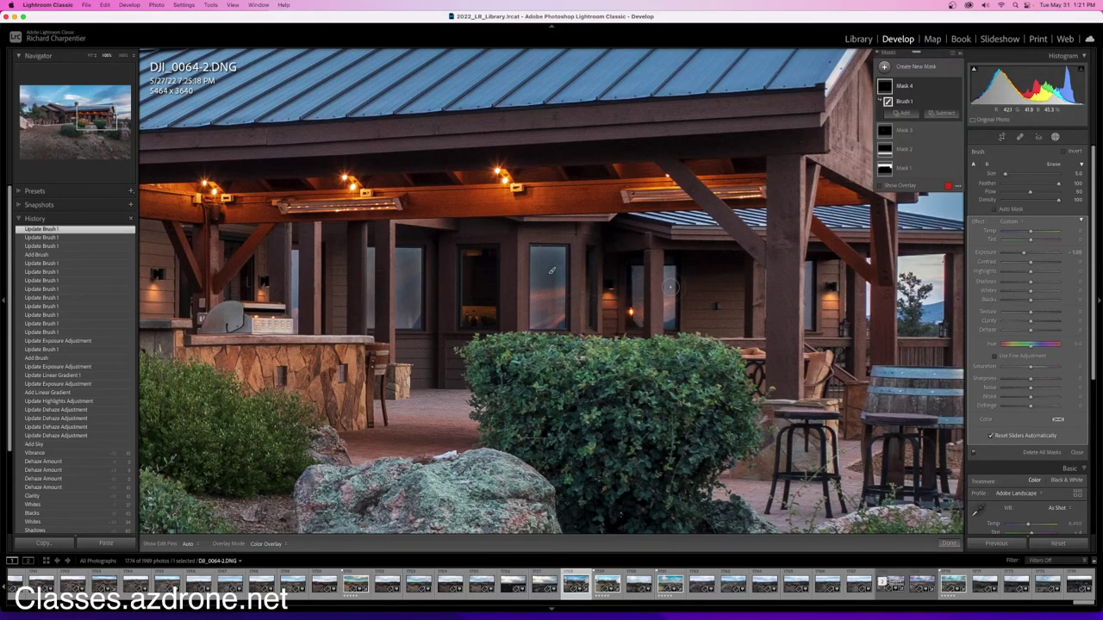
Step: Darken the right window's sky reflection and touch up the middle window
{"action": "key", "text": "h"}
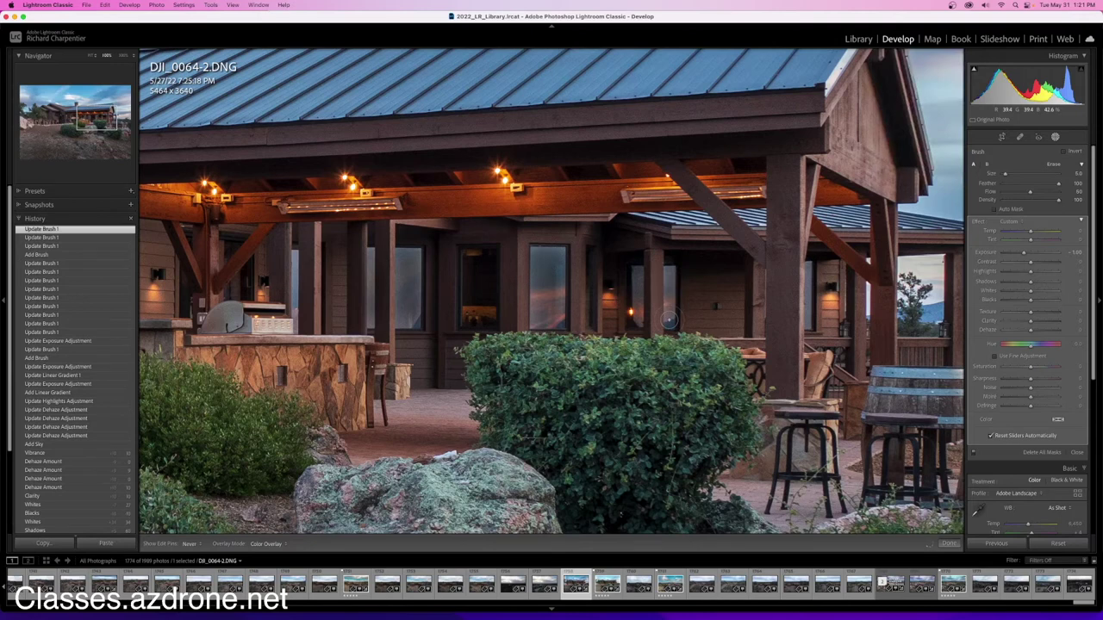
{"action": "left_click", "coordinate": [672, 284]}
{"action": "key", "text": "h"}
{"action": "key", "text": "h"}
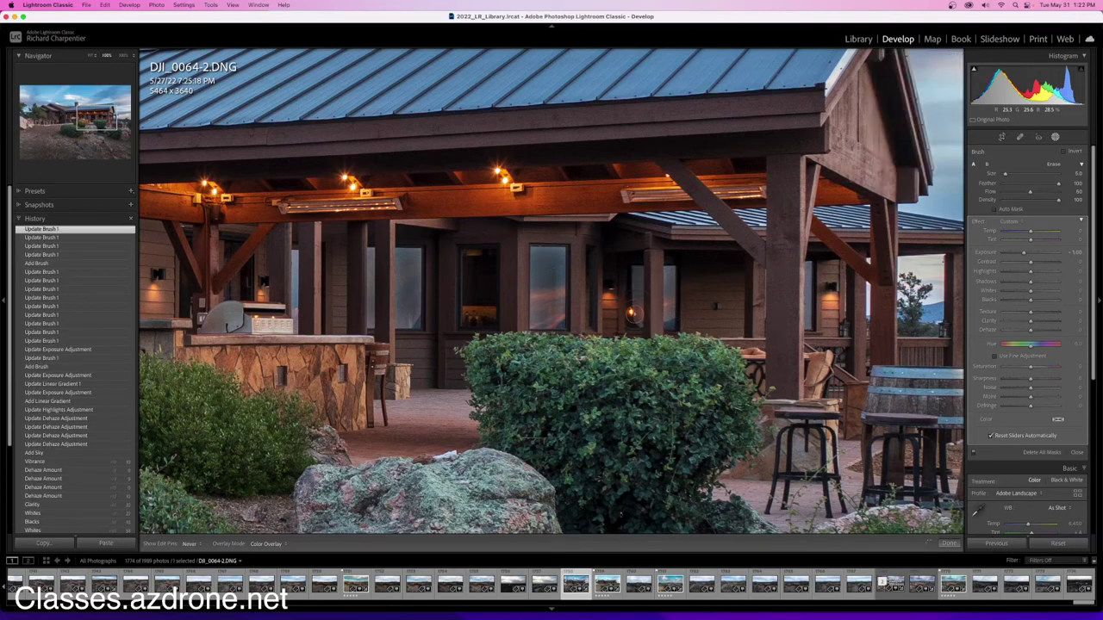
{"action": "mouse_move", "coordinate": [632, 290]}
{"action": "left_mouse_down"}
{"action": "mouse_move", "coordinate": [632, 276]}
{"action": "mouse_move", "coordinate": [631, 316]}
{"action": "left_mouse_up"}
{"action": "key", "text": "h"}
{"action": "key", "text": "h"}
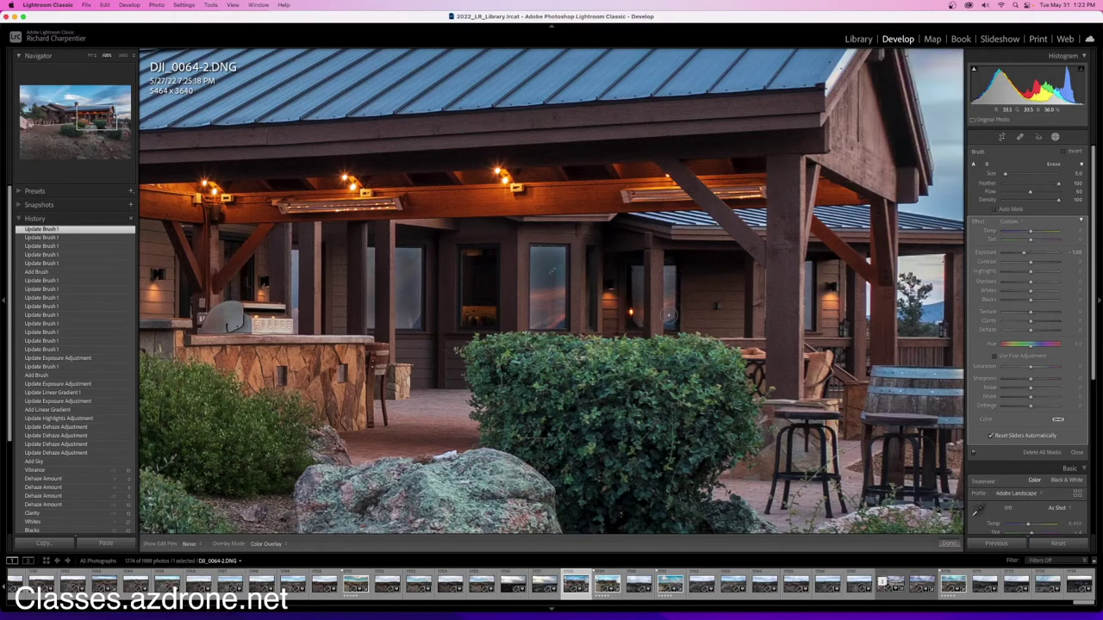
{"action": "left_click_drag", "start_coordinate": [673, 278], "coordinate": [670, 319]}
{"action": "key", "text": "h"}
{"action": "left_click_drag", "start_coordinate": [669, 276], "coordinate": [670, 311]}
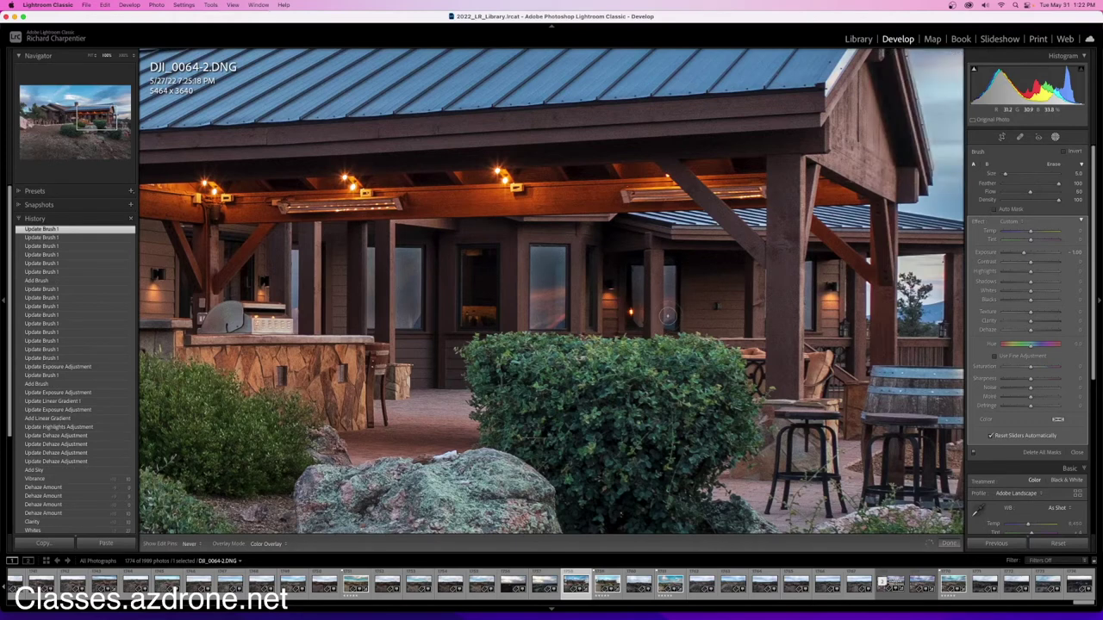
{"action": "key", "text": "h"}
{"action": "key", "text": "h"}
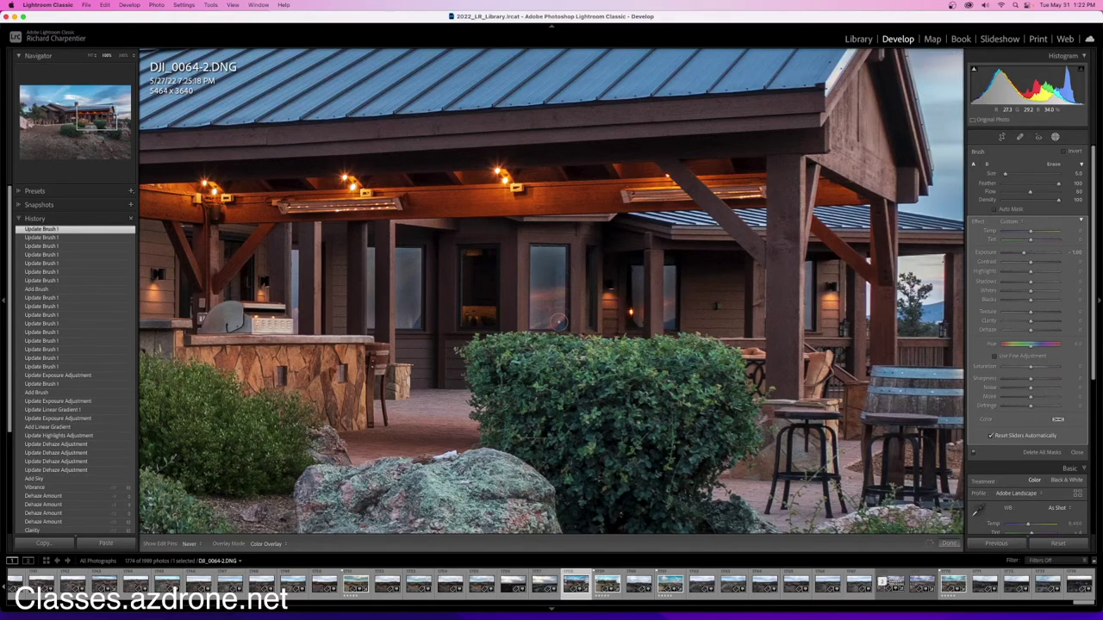
{"action": "left_click_drag", "start_coordinate": [554, 260], "coordinate": [560, 258]}
{"action": "key", "text": "h"}
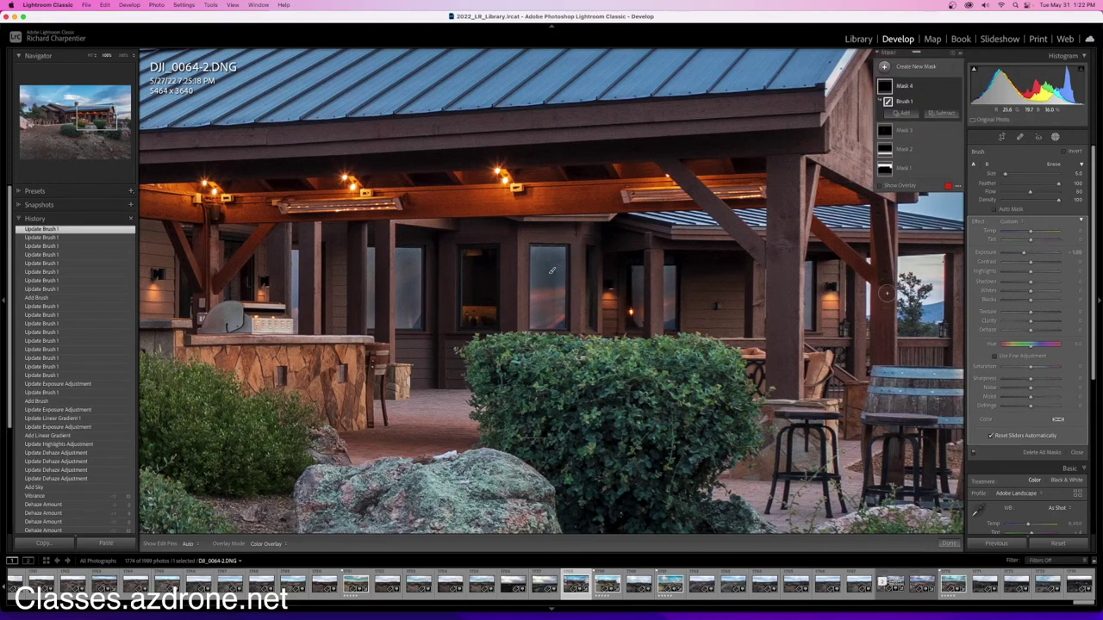
Step: Reset the window mask's Dehaze to zero, lower its exposure to -0.73, and close masking
{"action": "mouse_move", "coordinate": [1025, 254]}
{"action": "left_mouse_down"}
{"action": "mouse_move", "coordinate": [1002, 255]}
{"action": "mouse_move", "coordinate": [1025, 254]}
{"action": "left_mouse_up"}
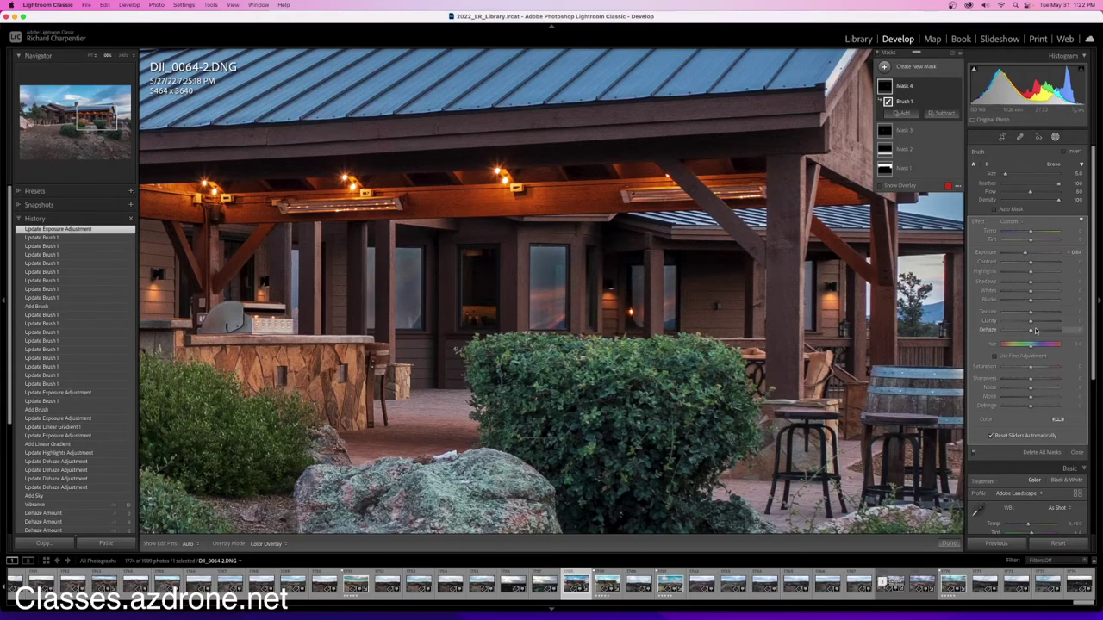
{"action": "left_click_drag", "start_coordinate": [1037, 333], "coordinate": [1039, 333]}
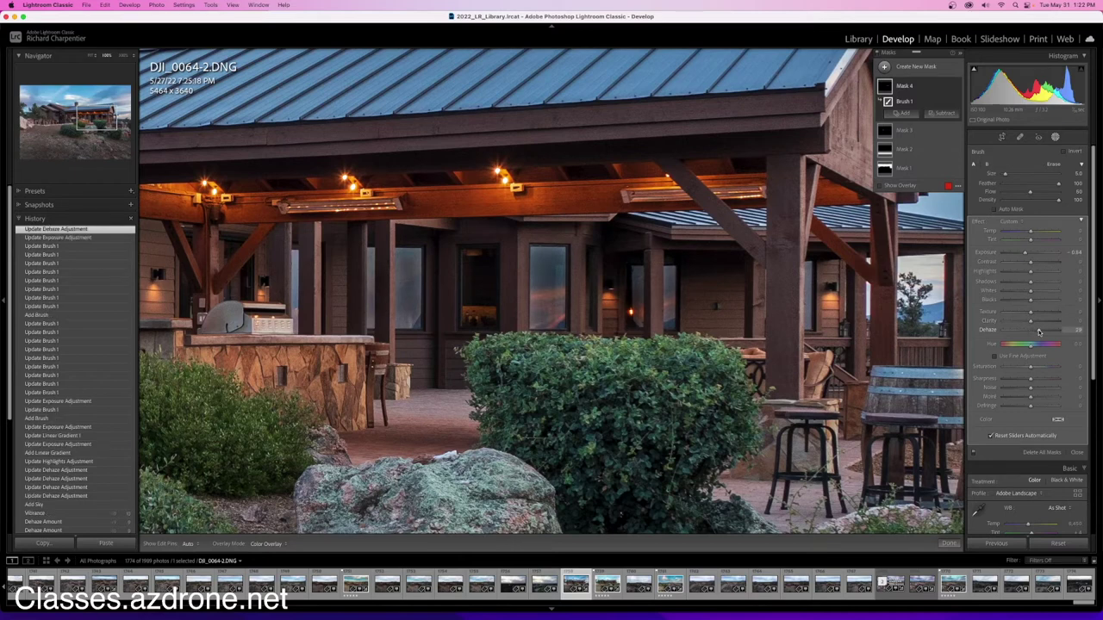
{"action": "double_click", "coordinate": [995, 332]}
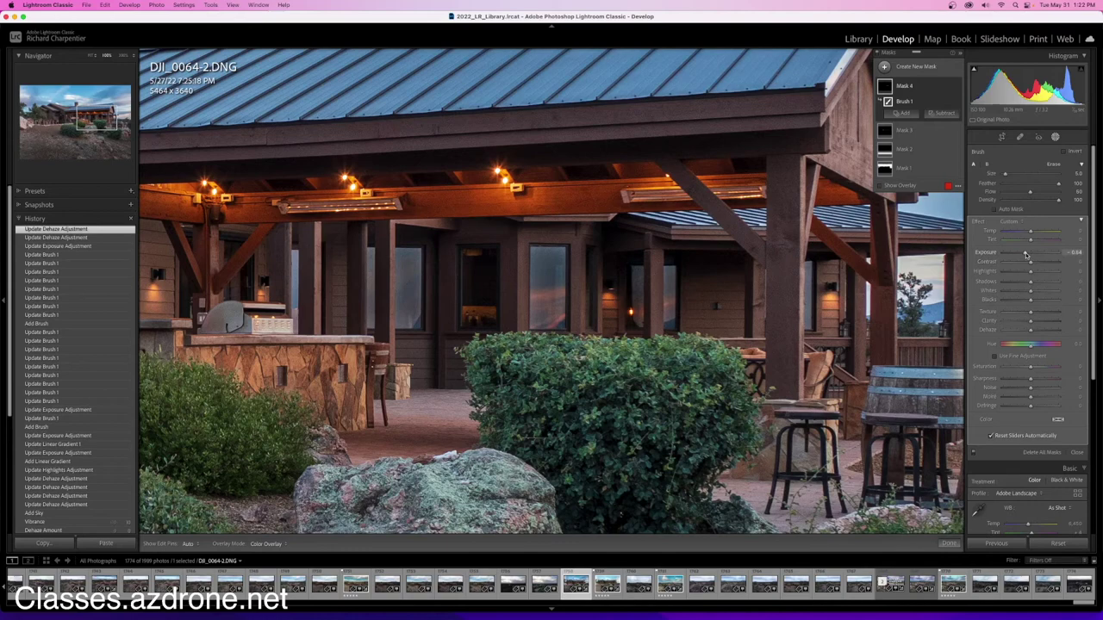
{"action": "left_click_drag", "start_coordinate": [1025, 254], "coordinate": [1025, 255]}
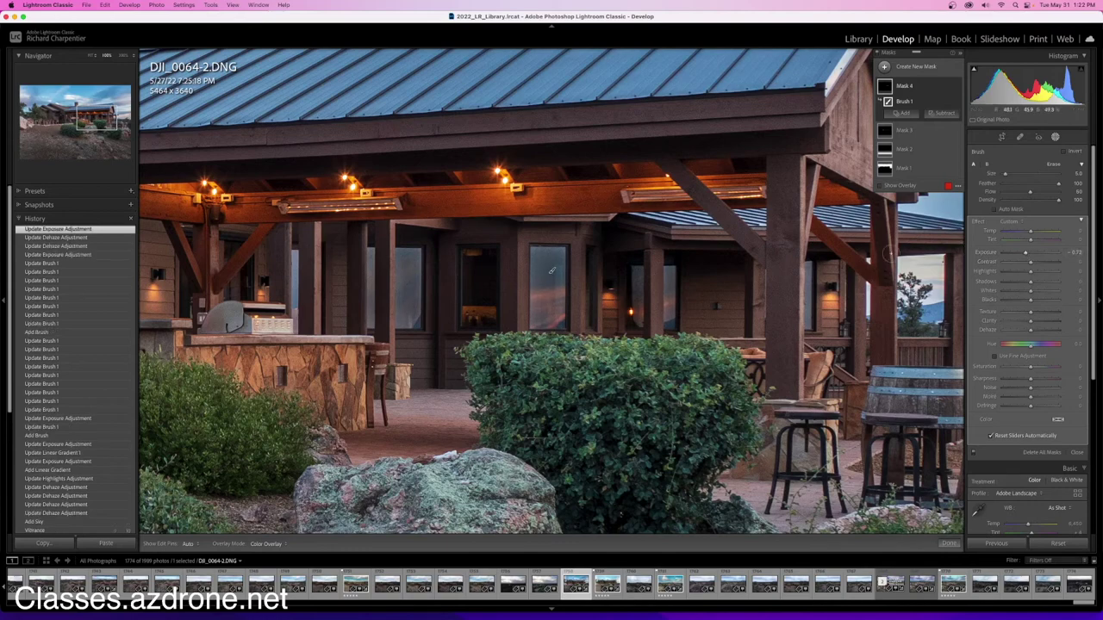
{"action": "key", "text": "z"}
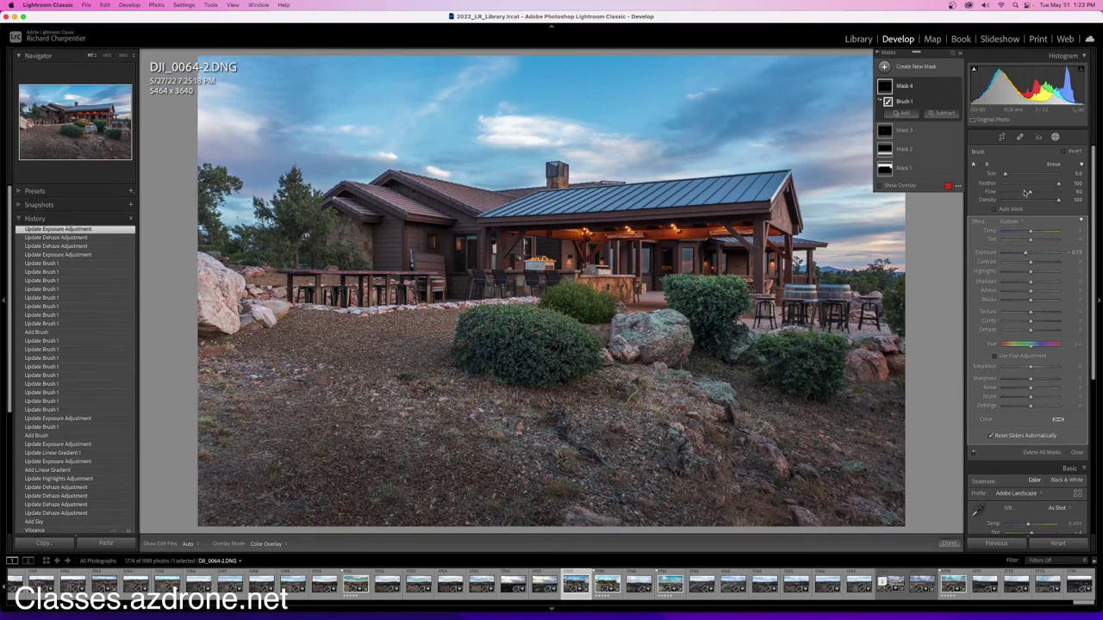
{"action": "left_click", "coordinate": [1057, 138]}
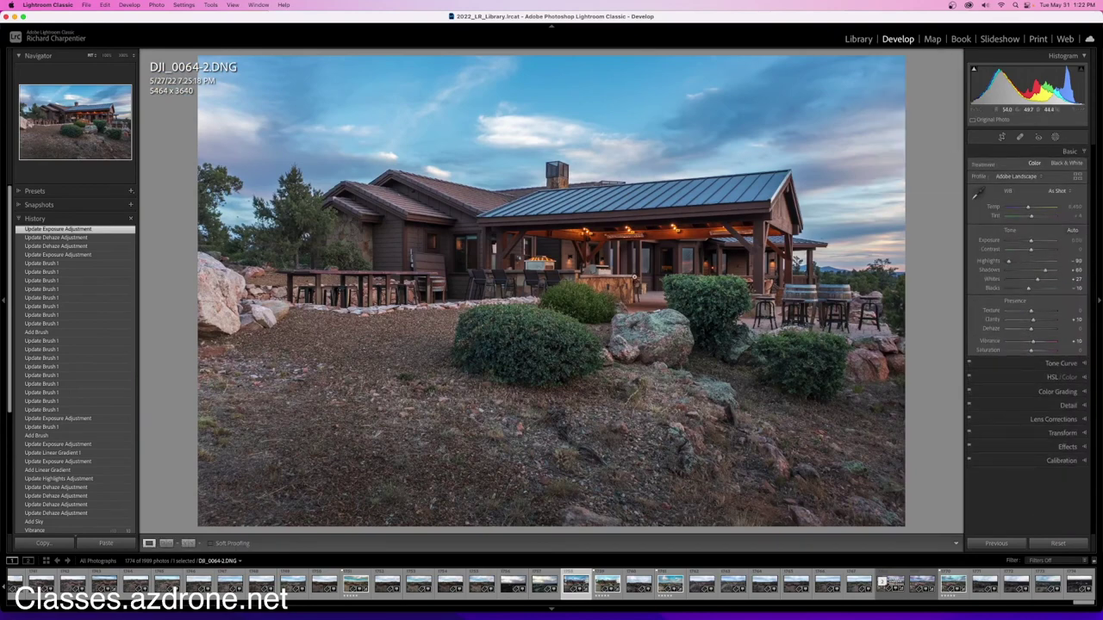
{"action": "scroll", "coordinate": [689, 267], "scroll_direction": "up", "scroll_amount": 3}
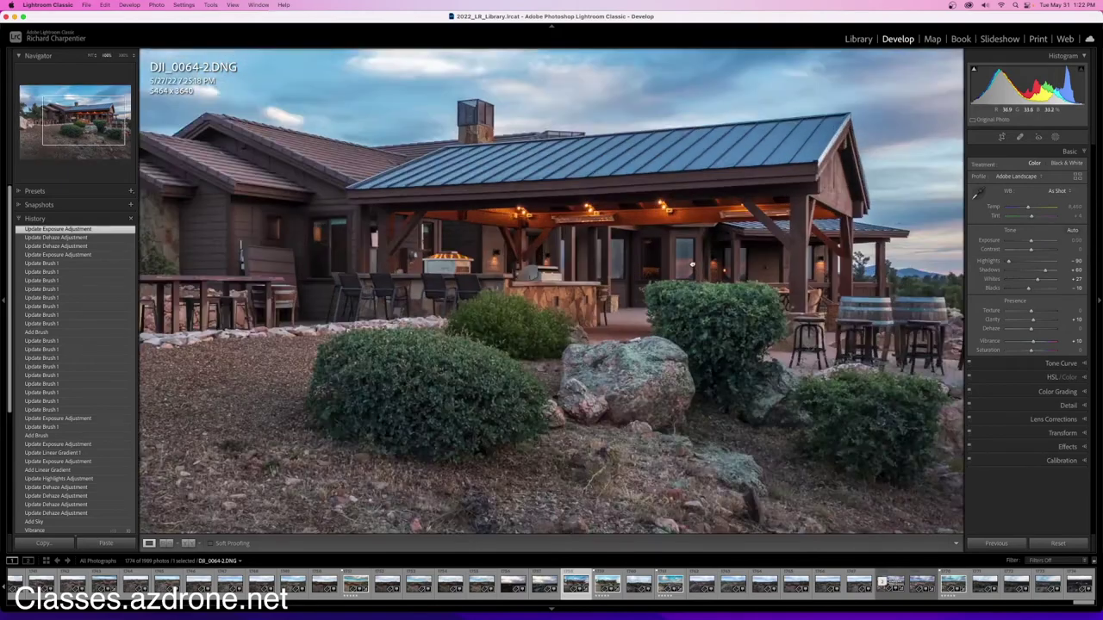
{"action": "scroll", "coordinate": [695, 290], "scroll_direction": "down", "scroll_amount": 1}
{"action": "scroll", "coordinate": [694, 290], "scroll_direction": "down", "scroll_amount": 2}
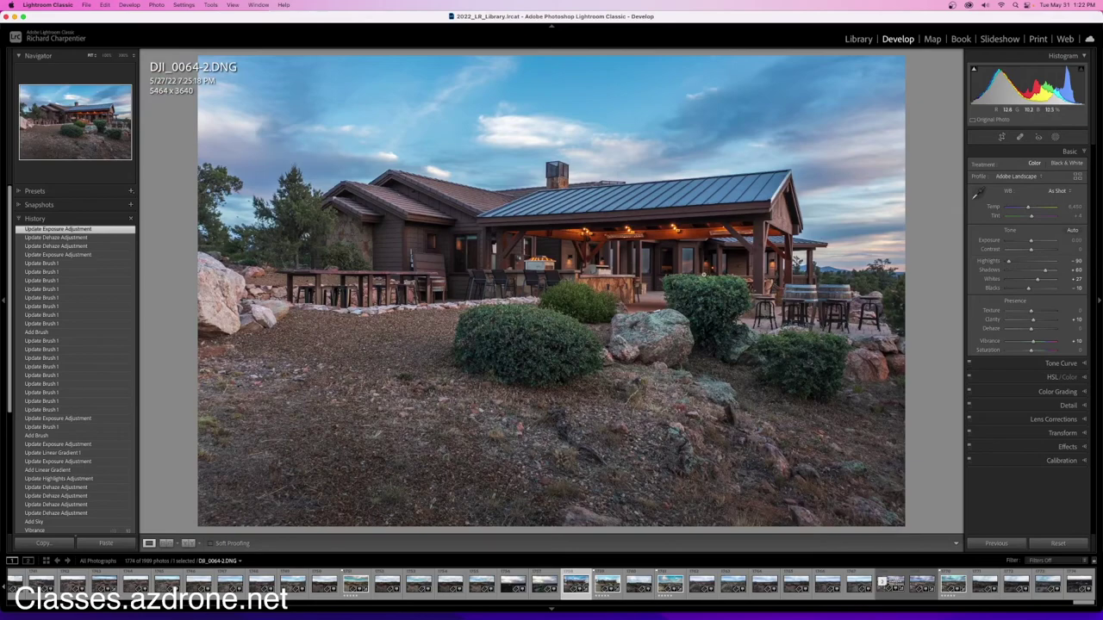
{"action": "scroll", "coordinate": [676, 250], "scroll_direction": "up", "scroll_amount": 3}
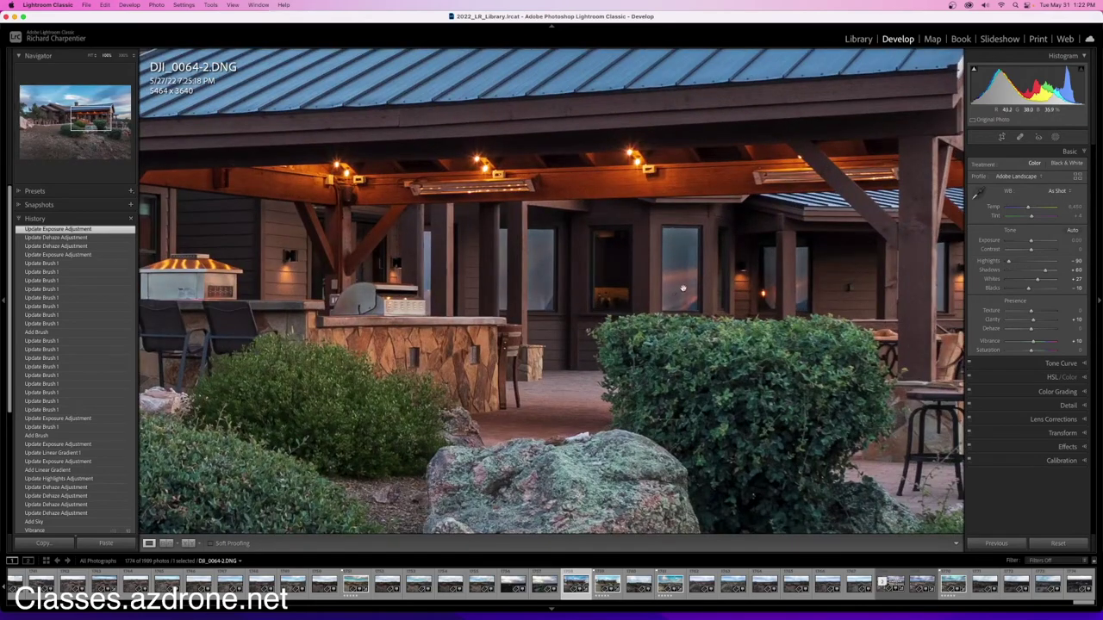
{"action": "scroll", "coordinate": [683, 289], "scroll_direction": "down", "scroll_amount": 3}
{"action": "scroll", "coordinate": [694, 283], "scroll_direction": "up", "scroll_amount": 4}
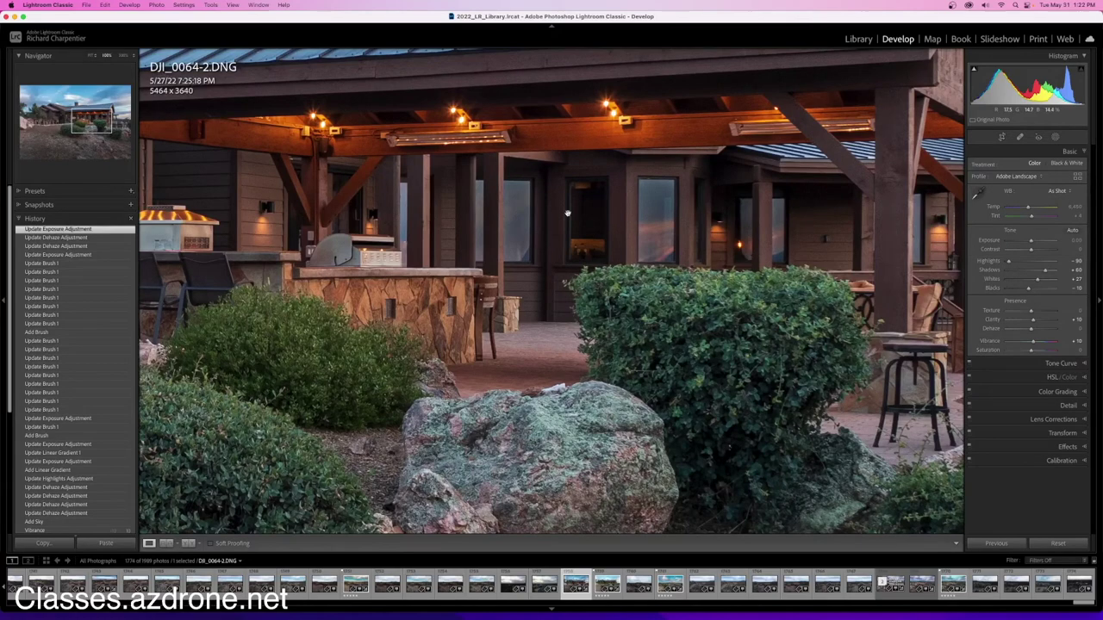
{"action": "scroll", "coordinate": [567, 256], "scroll_direction": "down", "scroll_amount": 3}
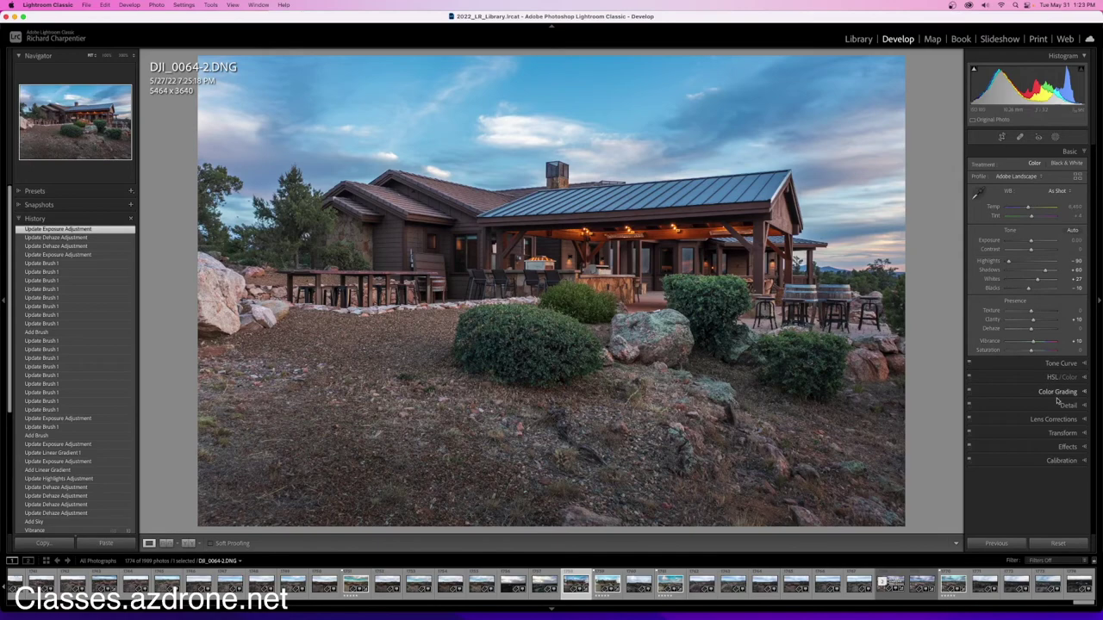
{"action": "left_click", "coordinate": [1082, 410]}
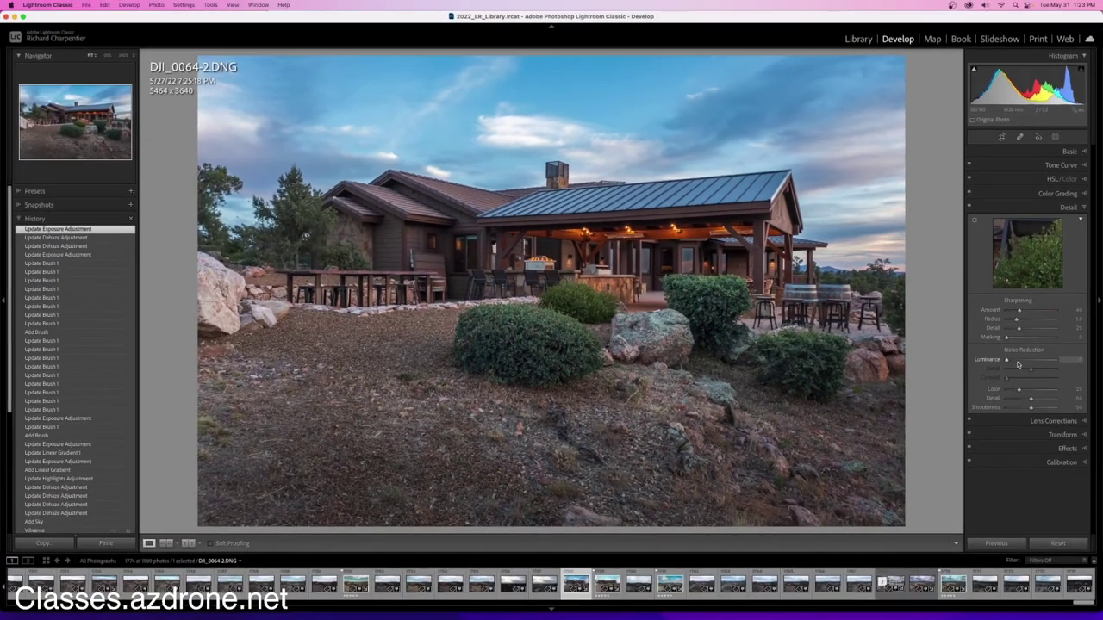
Step: Set Luminance noise reduction to 25, checking at 100%, then move on to DJI_0064-2.JPG
{"action": "left_click", "coordinate": [1002, 373]}
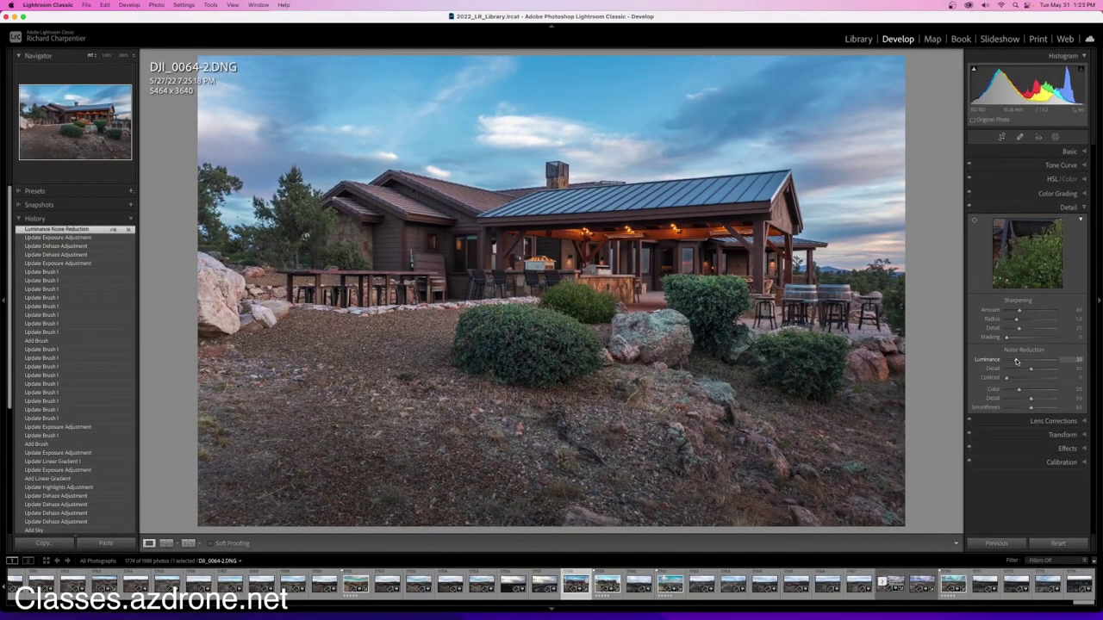
{"action": "left_click_drag", "start_coordinate": [1017, 362], "coordinate": [1020, 362]}
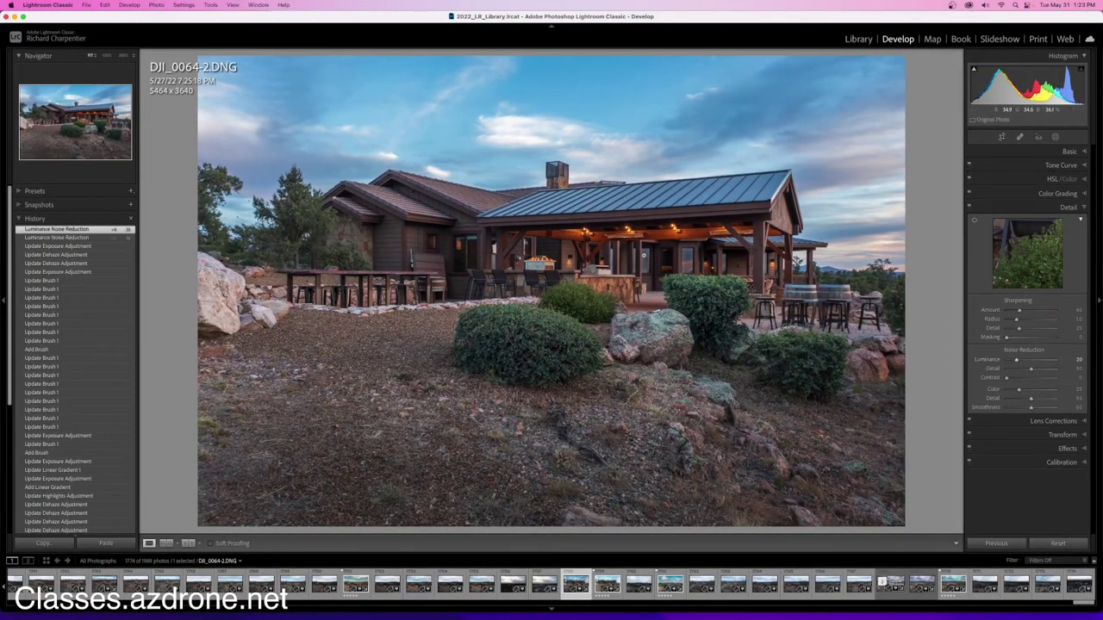
{"action": "left_click", "coordinate": [653, 255]}
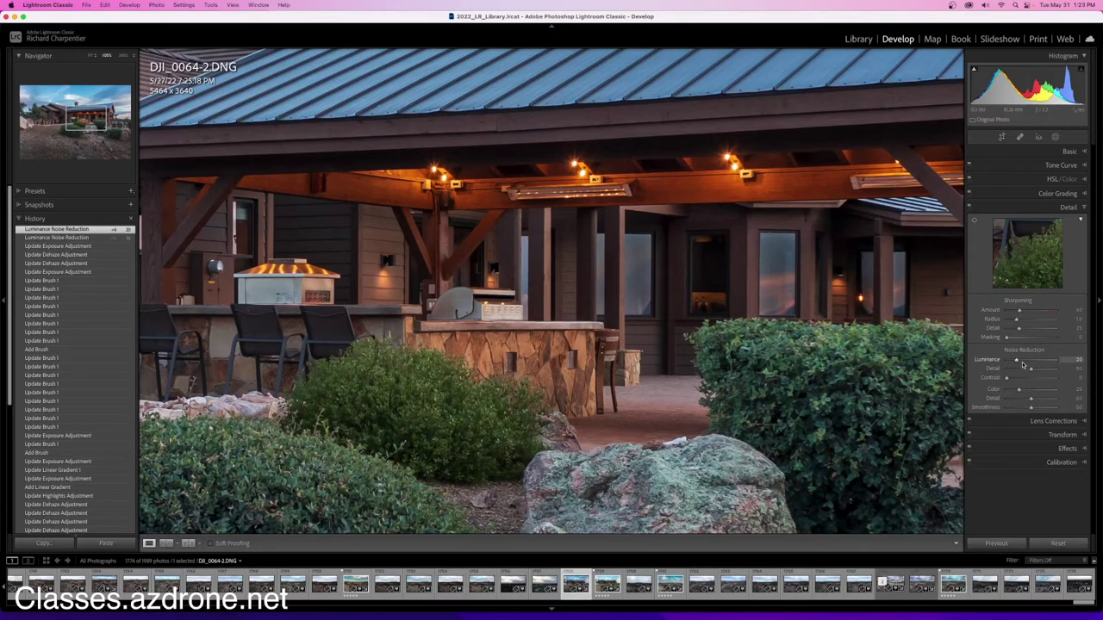
{"action": "left_click_drag", "start_coordinate": [1018, 362], "coordinate": [1020, 362]}
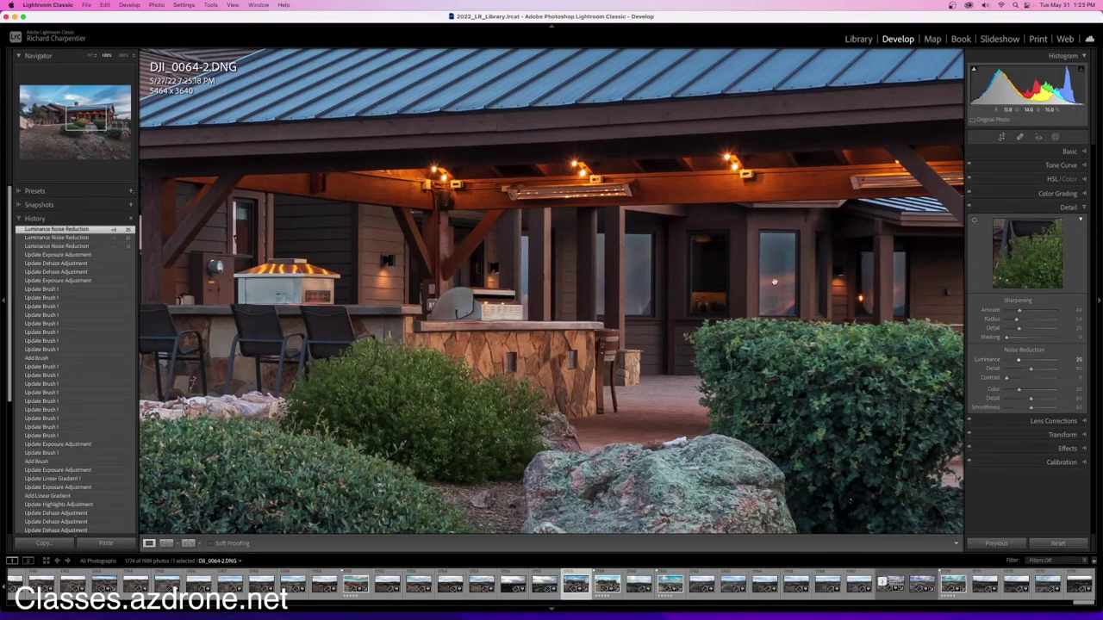
{"action": "left_click", "coordinate": [576, 269]}
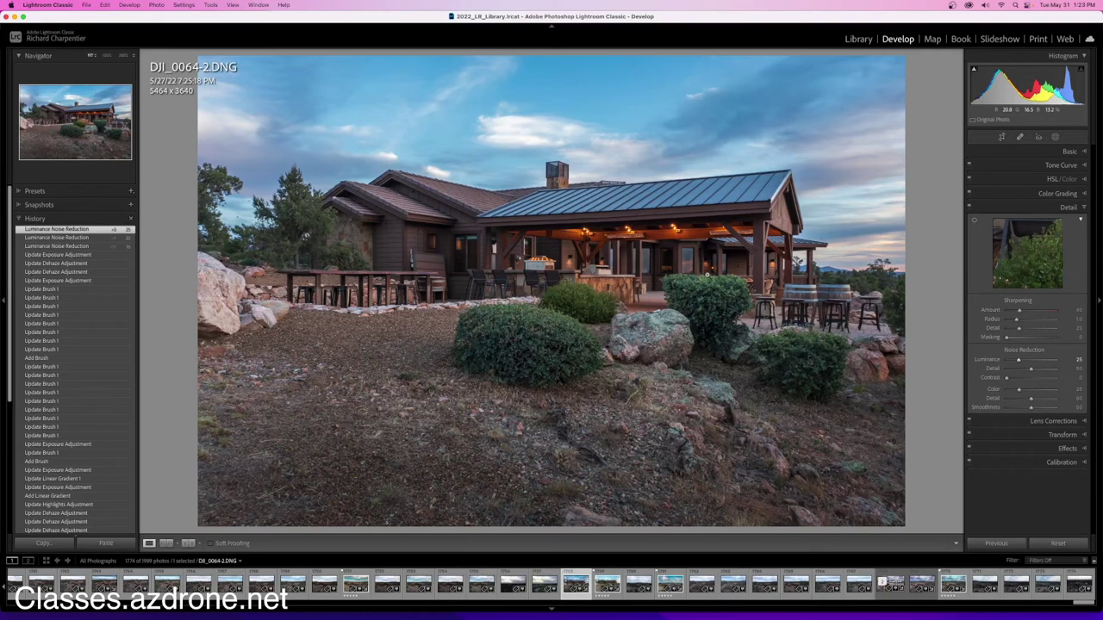
{"action": "key", "text": "Right"}
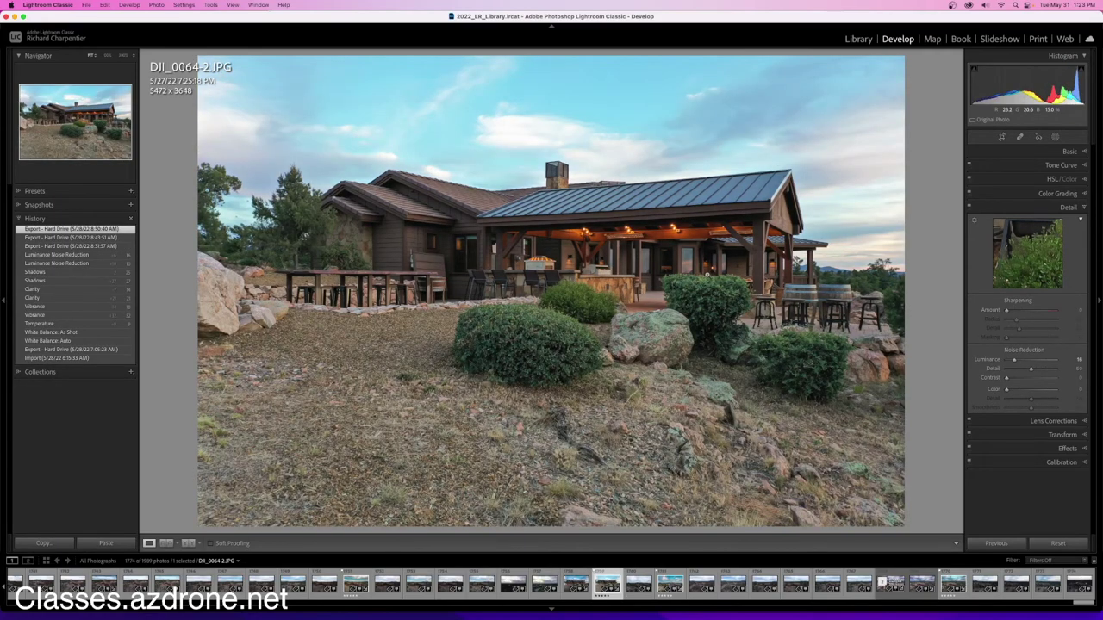
{"action": "key", "text": "Left"}
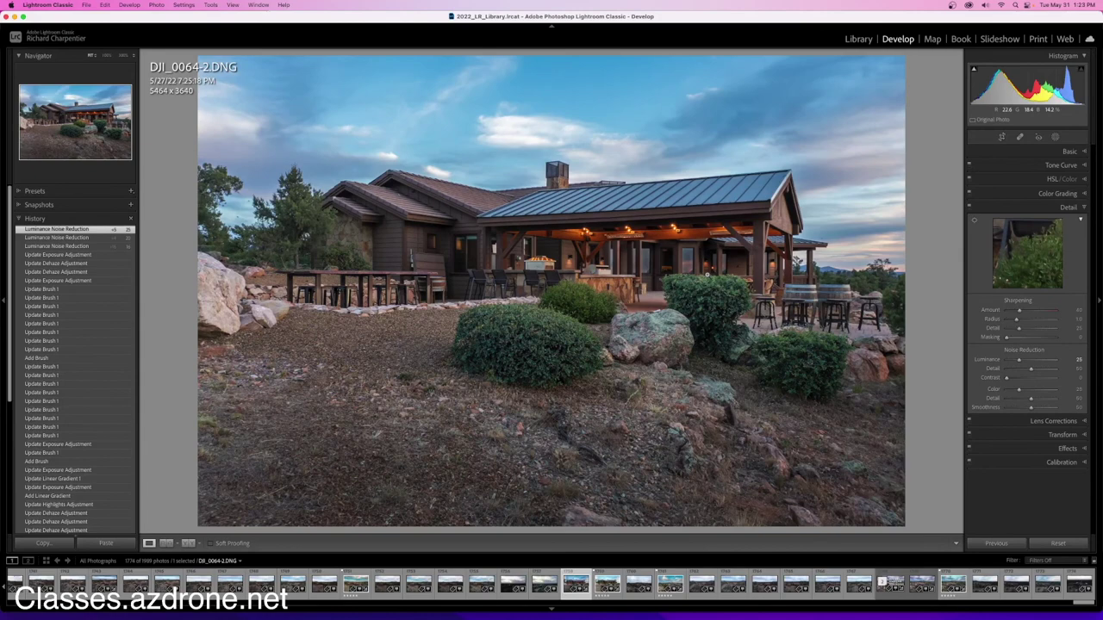
{"action": "key", "text": "Right"}
{"action": "key", "text": "Right"}
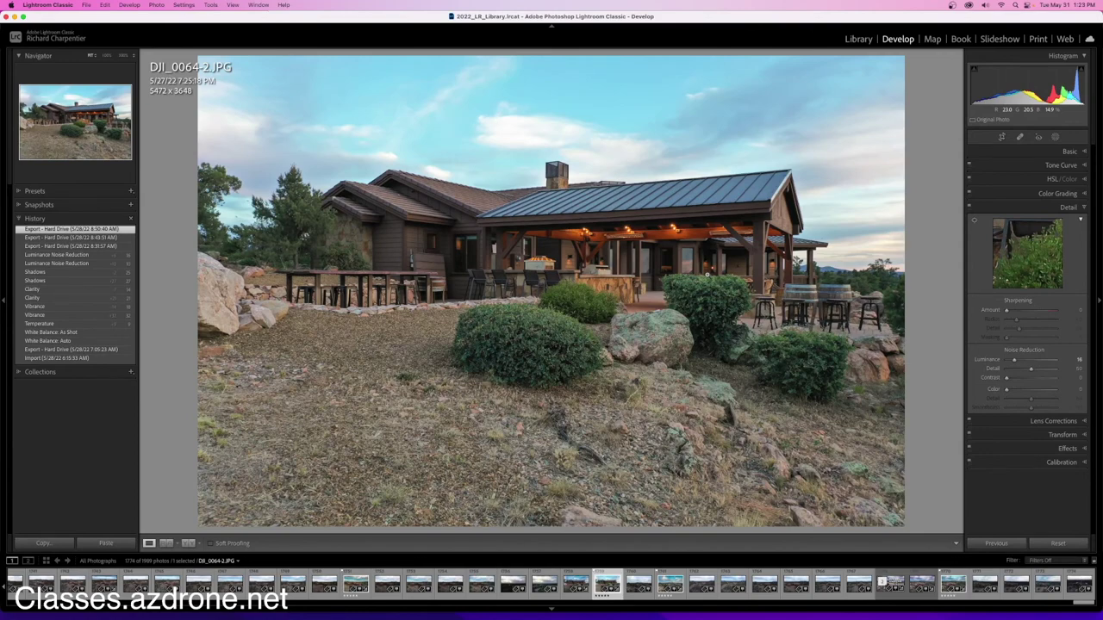
{"action": "key", "text": "Left"}
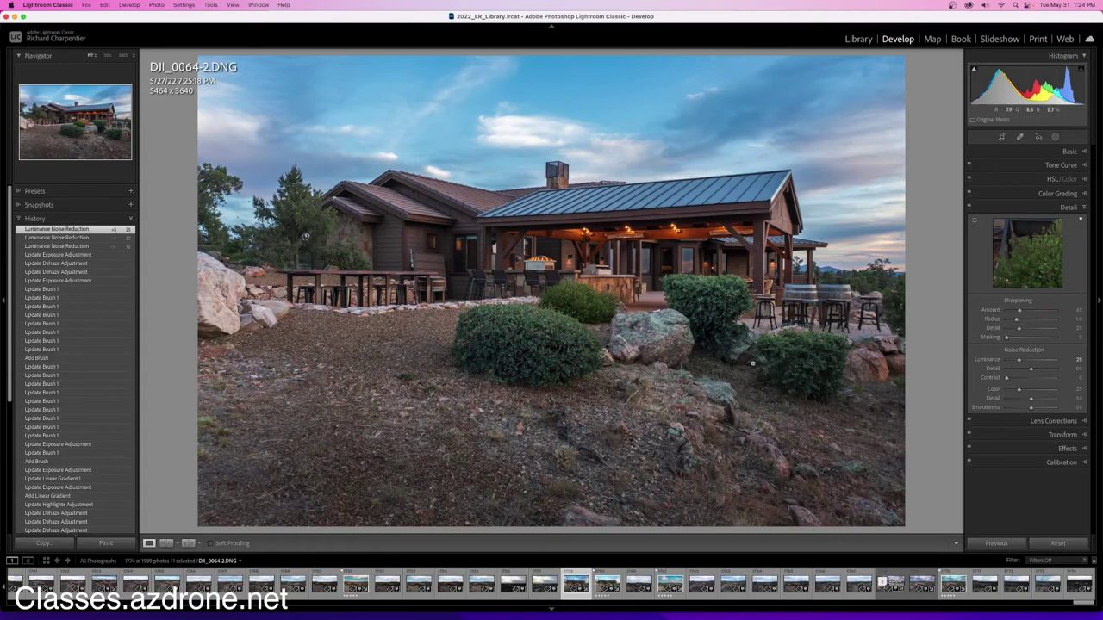
{"action": "key", "text": "Right"}
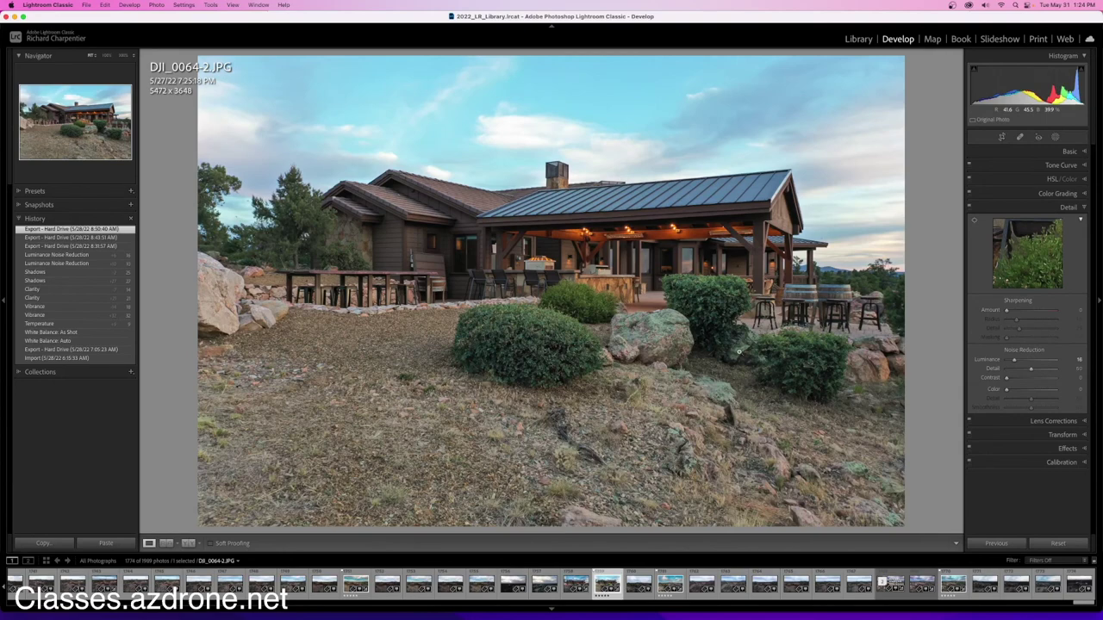
{"action": "key", "text": "Left"}
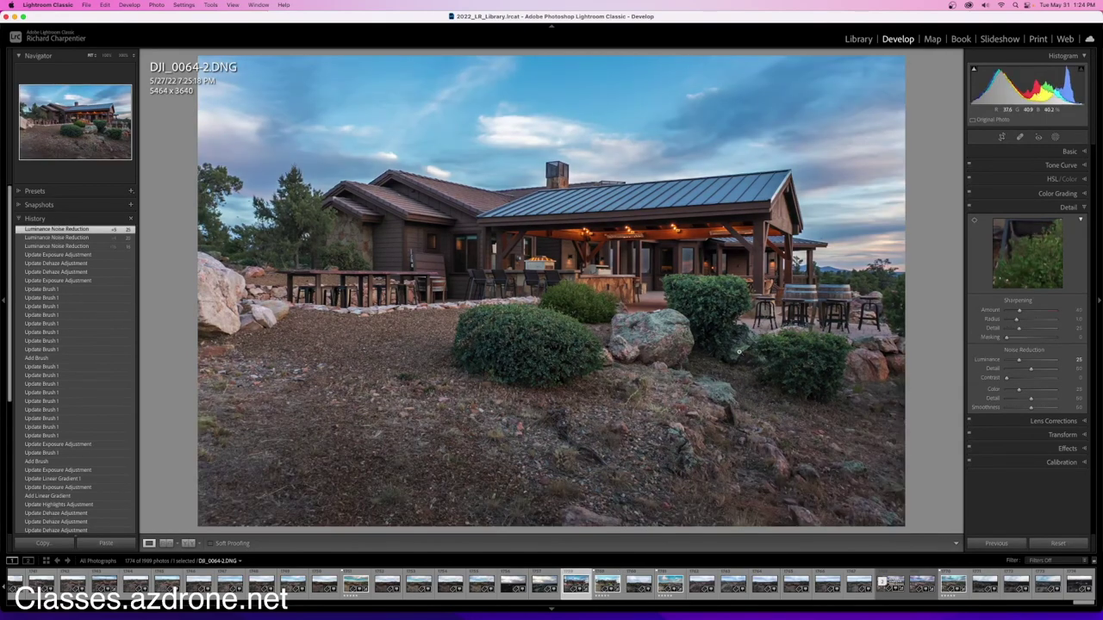
{"action": "key", "text": "Right"}
{"action": "key", "text": "Left"}
{"action": "key", "text": "Right"}
{"action": "key", "text": "Left"}
{"action": "key", "text": "Right"}
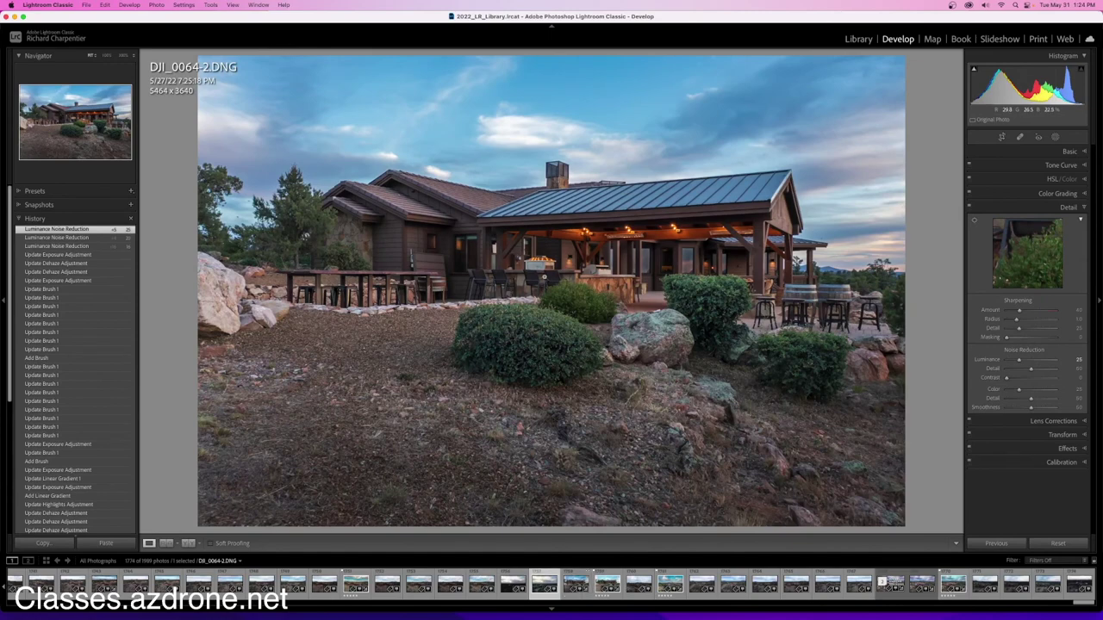
{"action": "key", "text": "Left"}
{"action": "key", "text": "Right"}
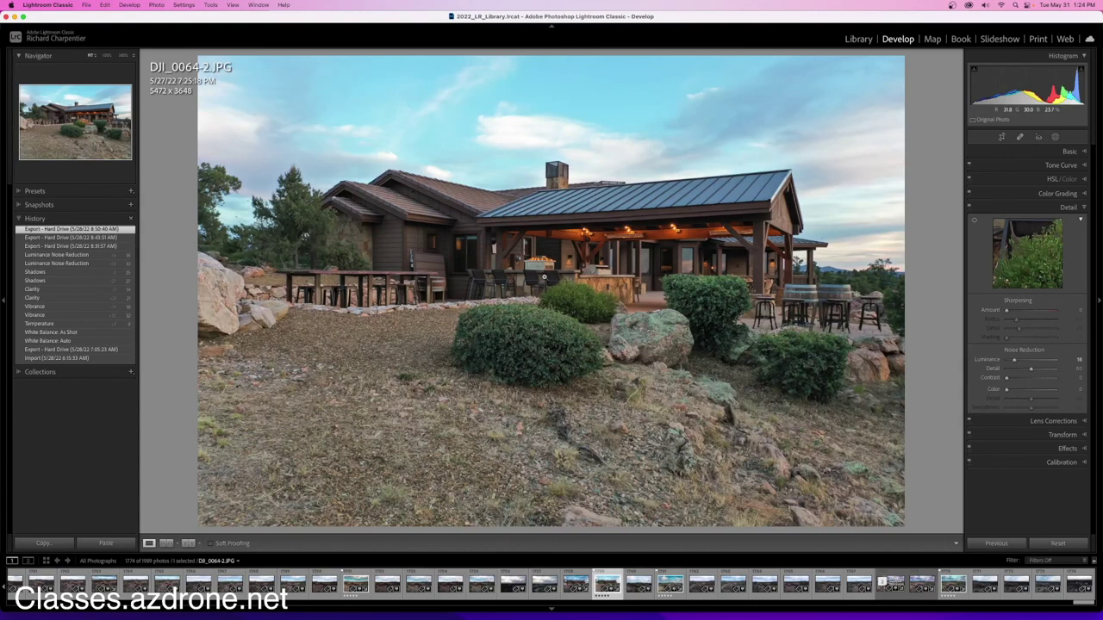
{"action": "key", "text": "Left"}
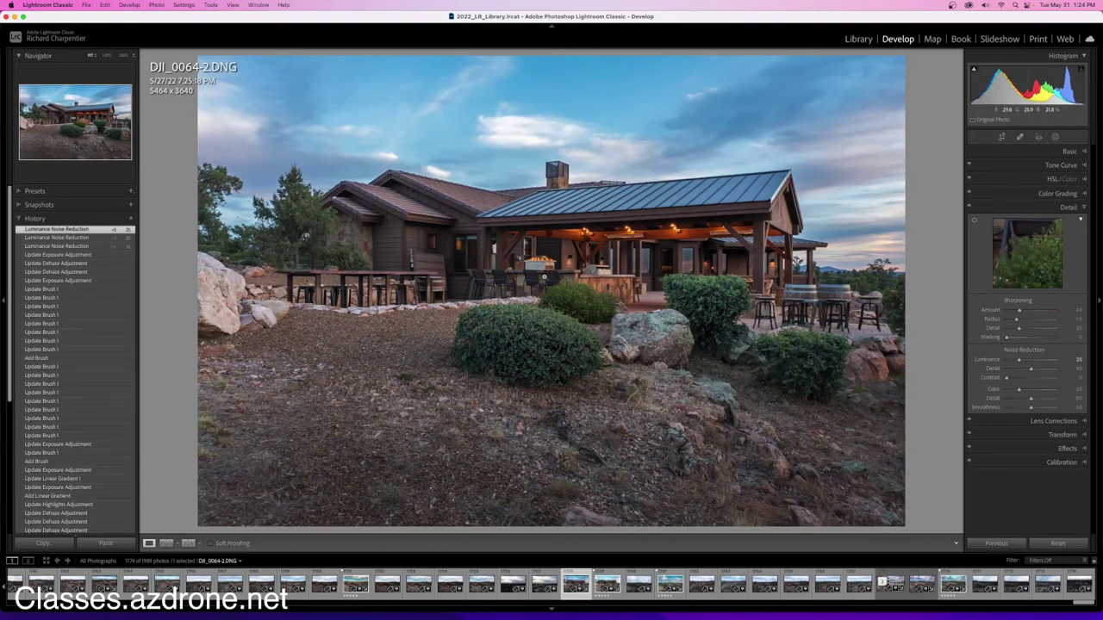
{"action": "key", "text": "Right"}
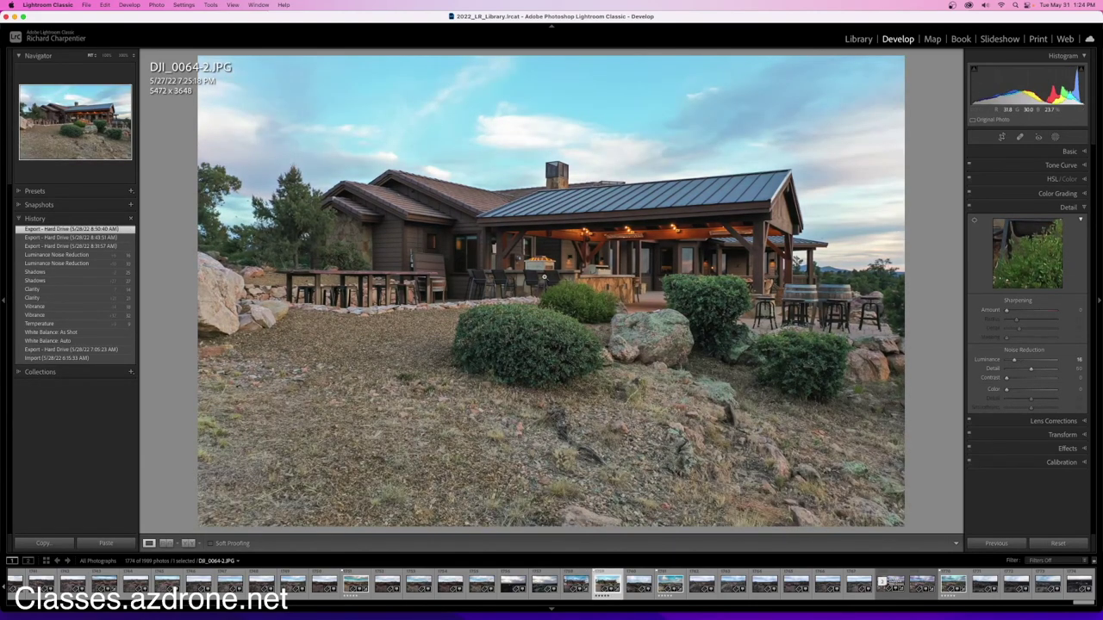
{"action": "key", "text": "Left"}
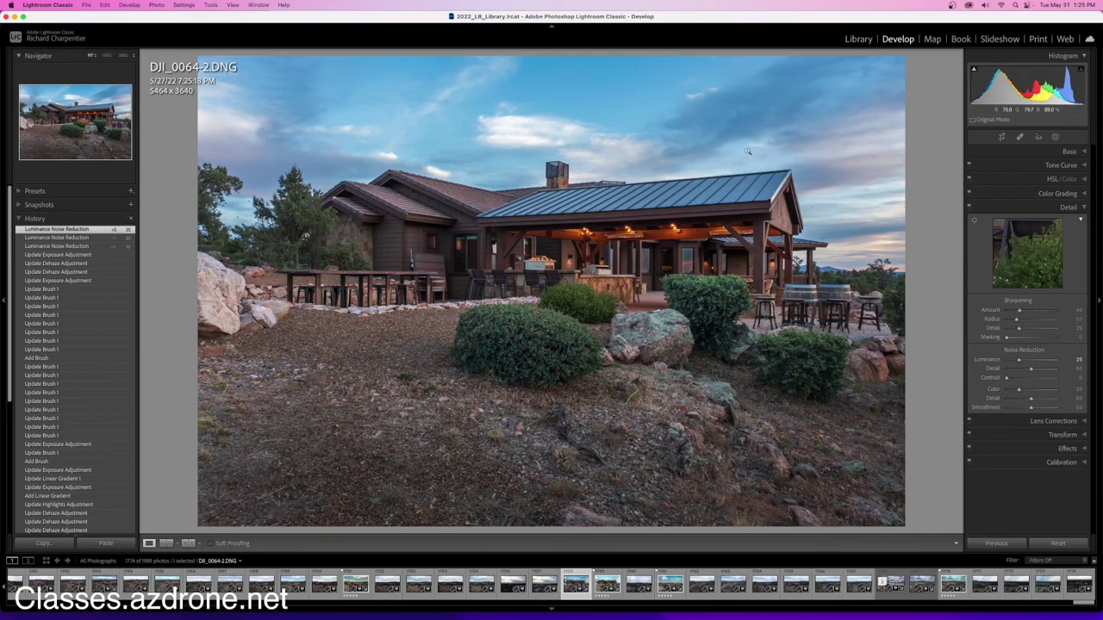
{"action": "left_click", "coordinate": [892, 248]}
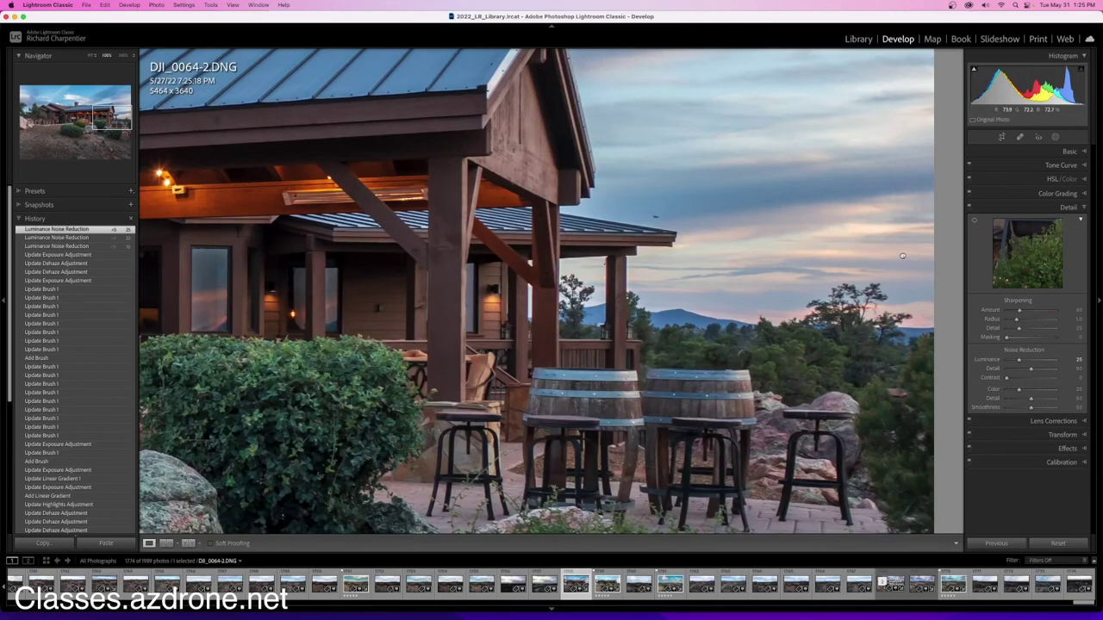
{"action": "left_click", "coordinate": [902, 256]}
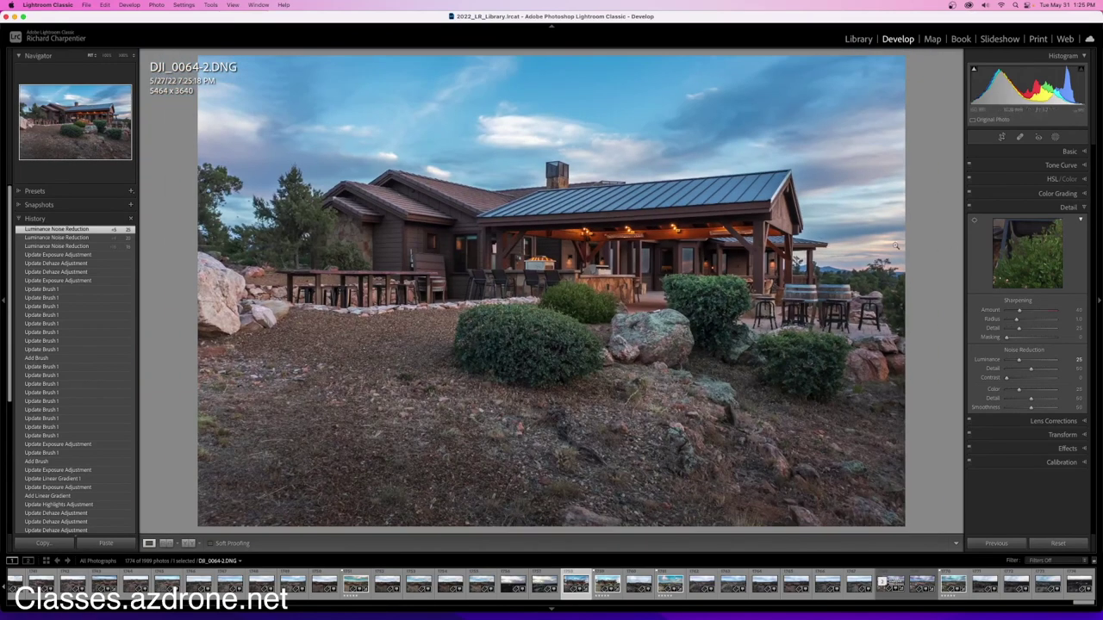